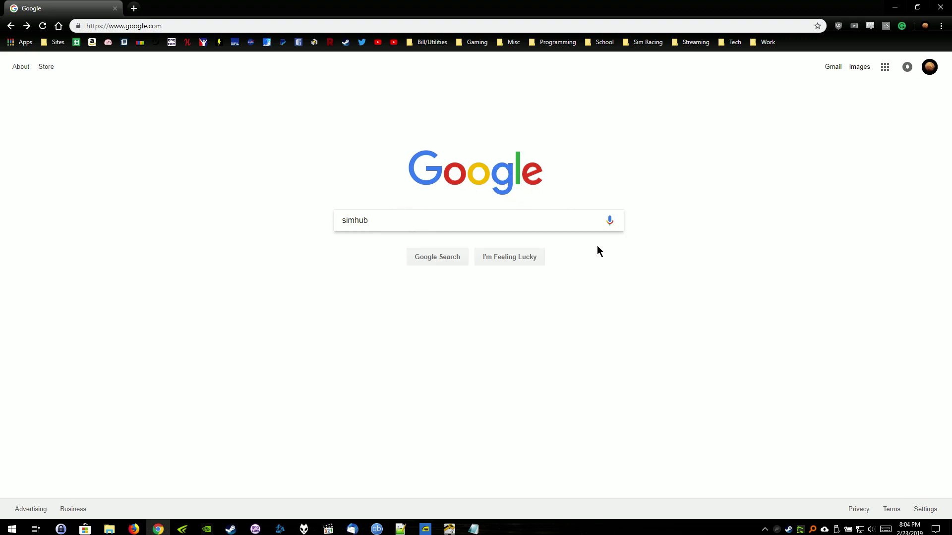
Search Google for simhub, open the official SimHub website and start the download from its Download page.
{"action": "left_click", "coordinate": [445, 264]}
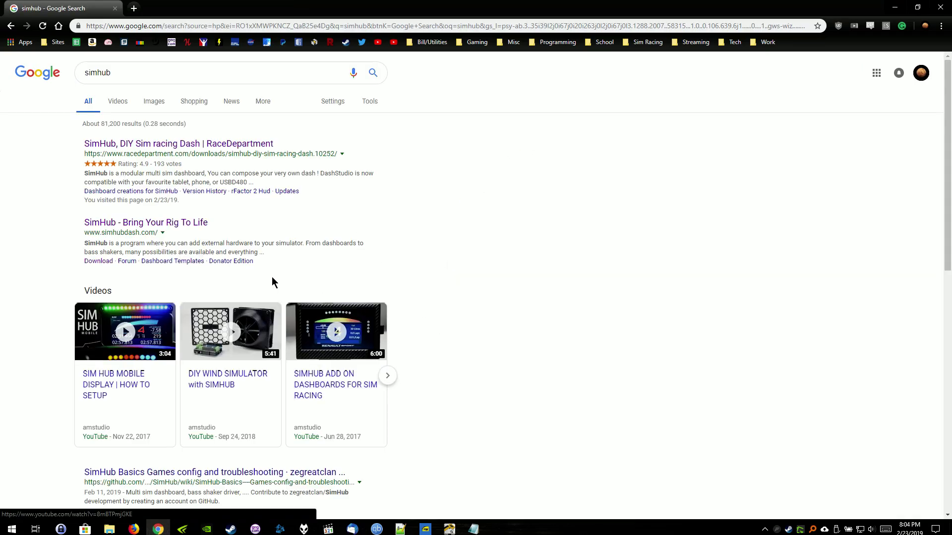
{"action": "left_click", "coordinate": [141, 227]}
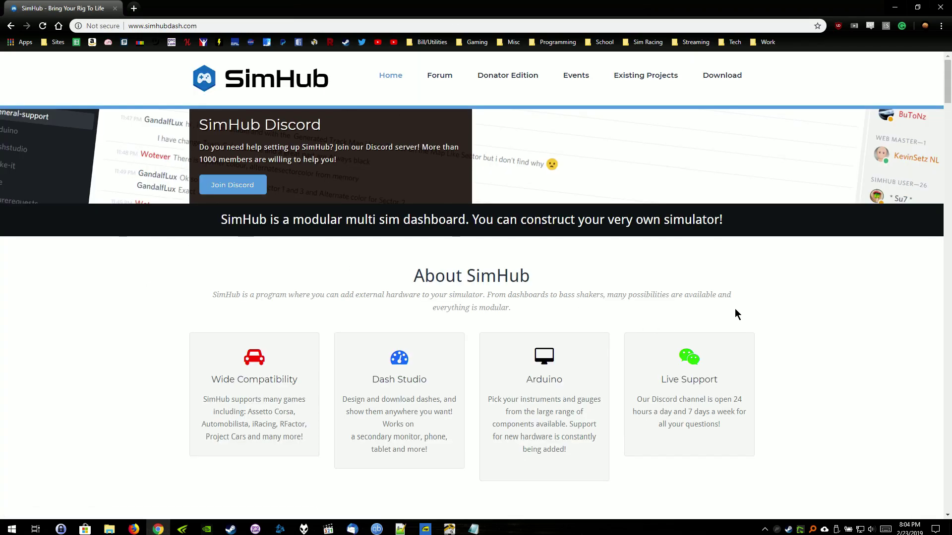
{"action": "left_click", "coordinate": [733, 80]}
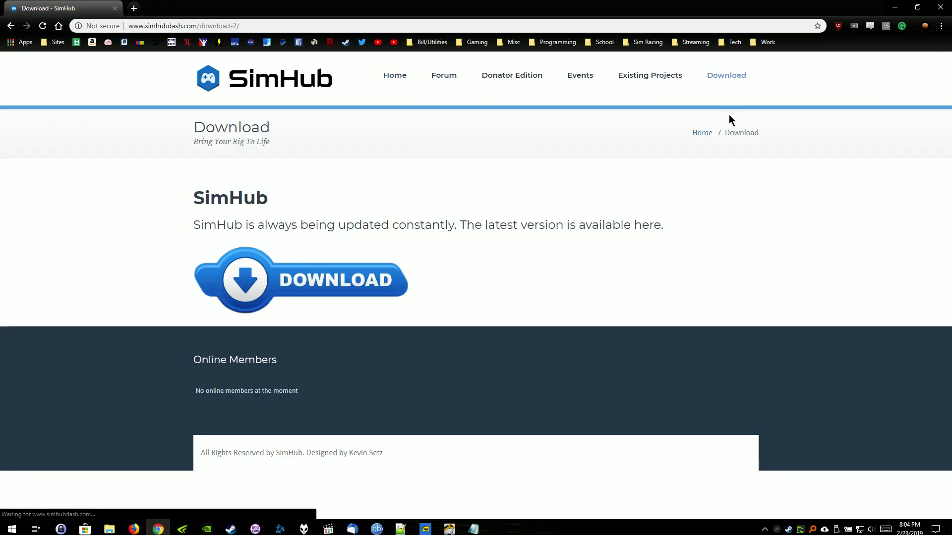
{"action": "left_click", "coordinate": [316, 294]}
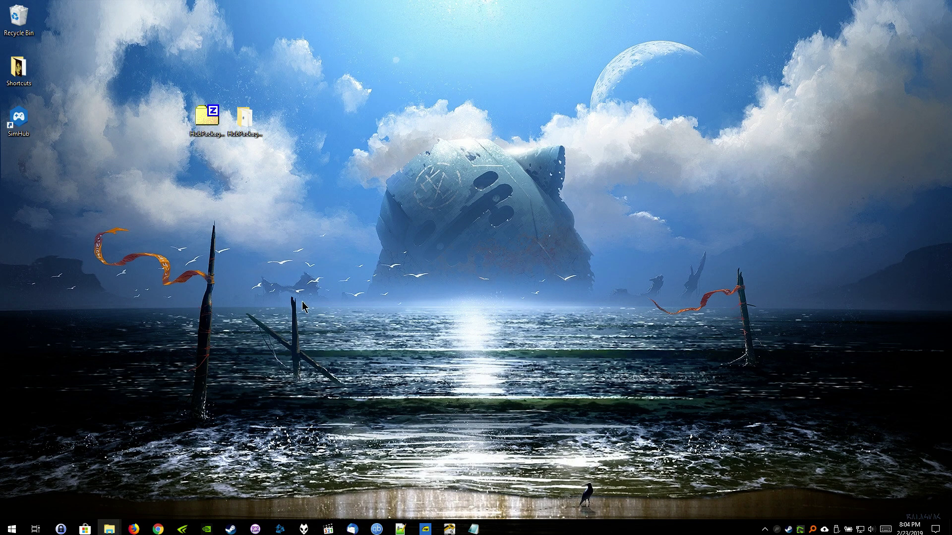
Examine the downloaded archive and the setup files in the extracted HubPackage.6.07.5 folder on the desktop, and close the folder.
{"action": "left_click", "coordinate": [207, 117]}
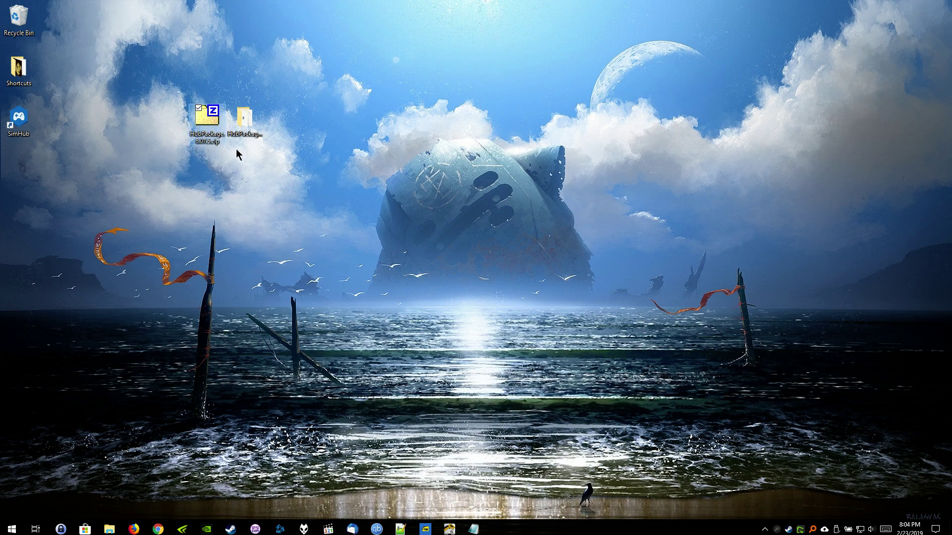
{"action": "left_click", "coordinate": [259, 124]}
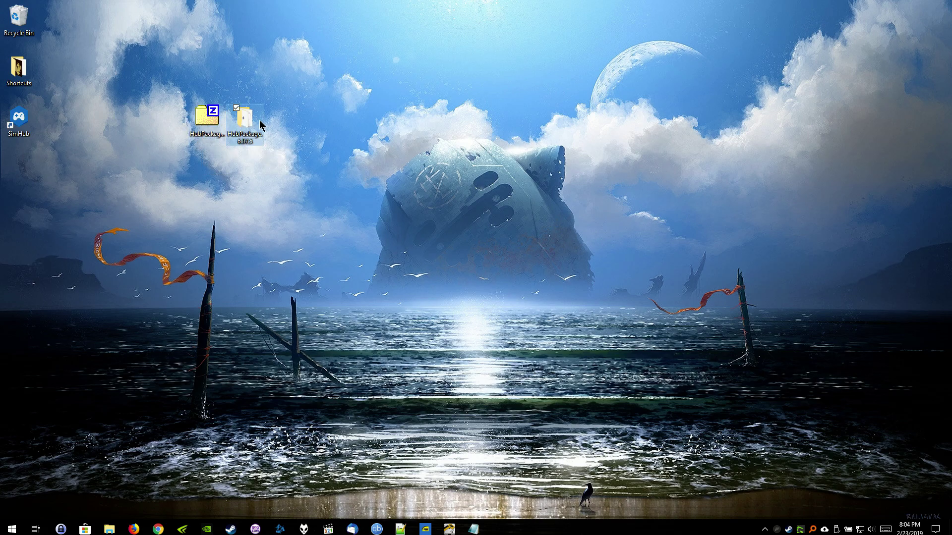
{"action": "double_click", "coordinate": [255, 124]}
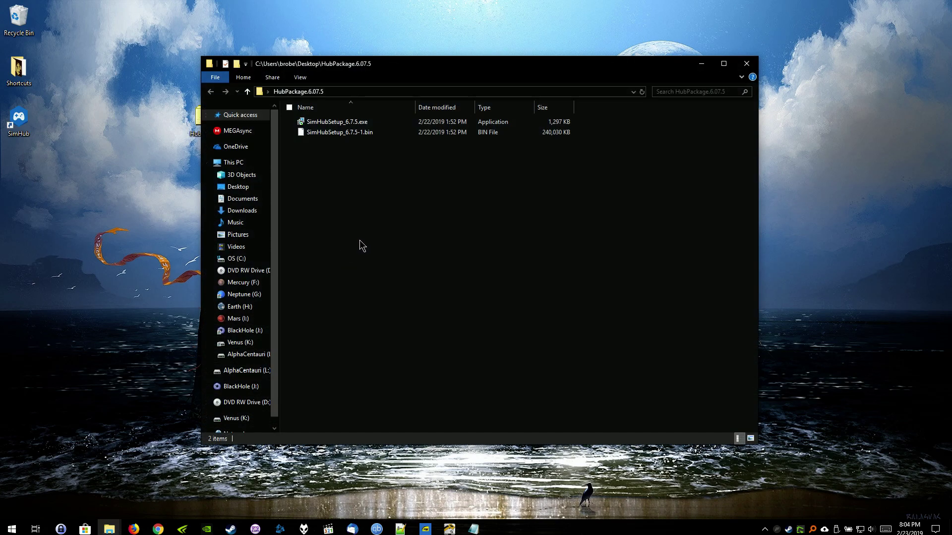
{"action": "left_click", "coordinate": [332, 124]}
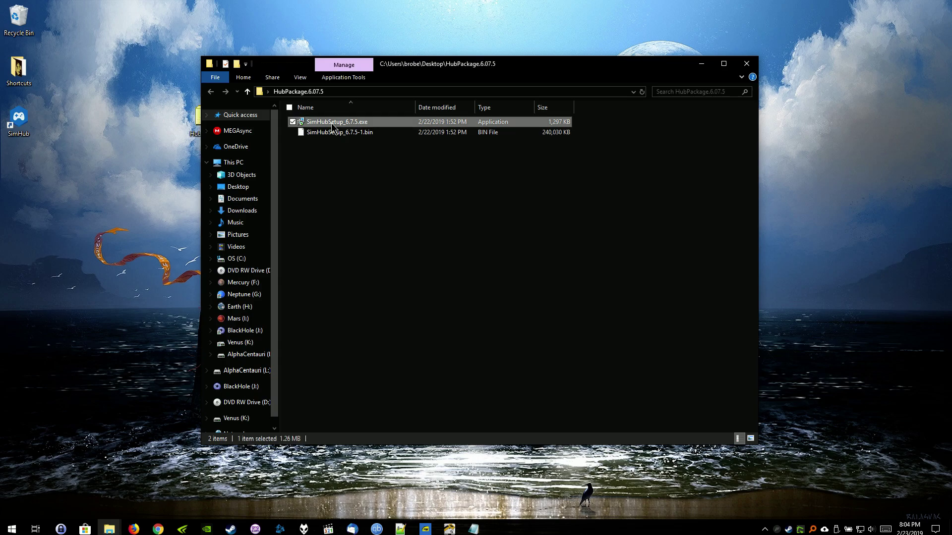
{"action": "left_click", "coordinate": [340, 134]}
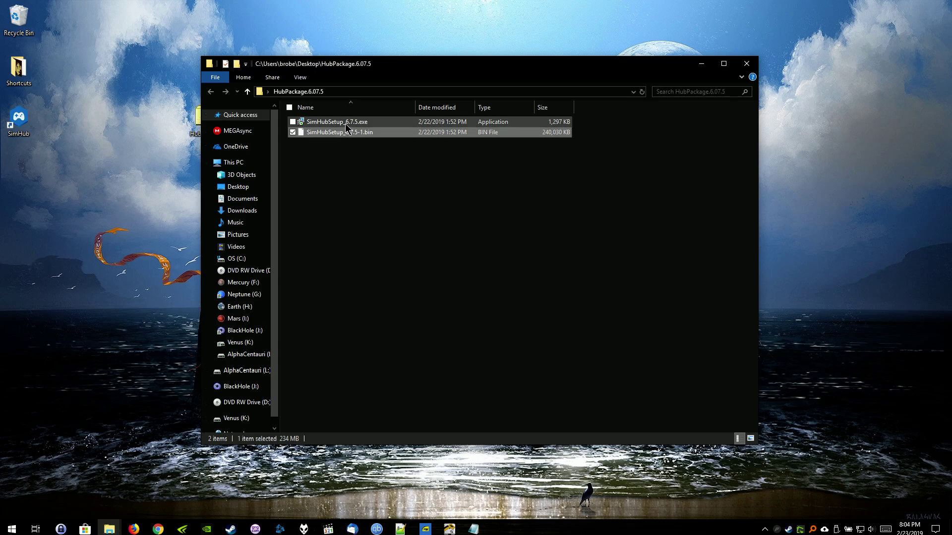
{"action": "left_click", "coordinate": [346, 122]}
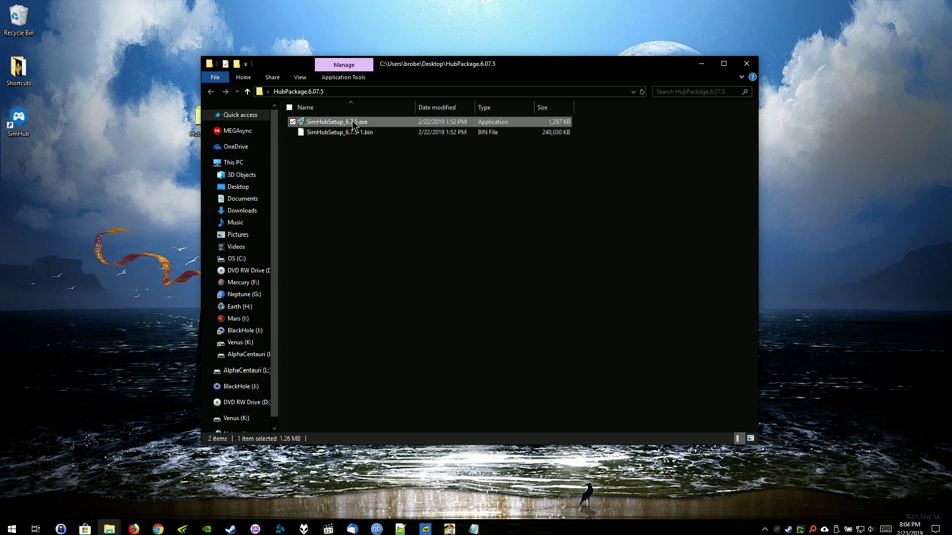
{"action": "right_click", "coordinate": [351, 125]}
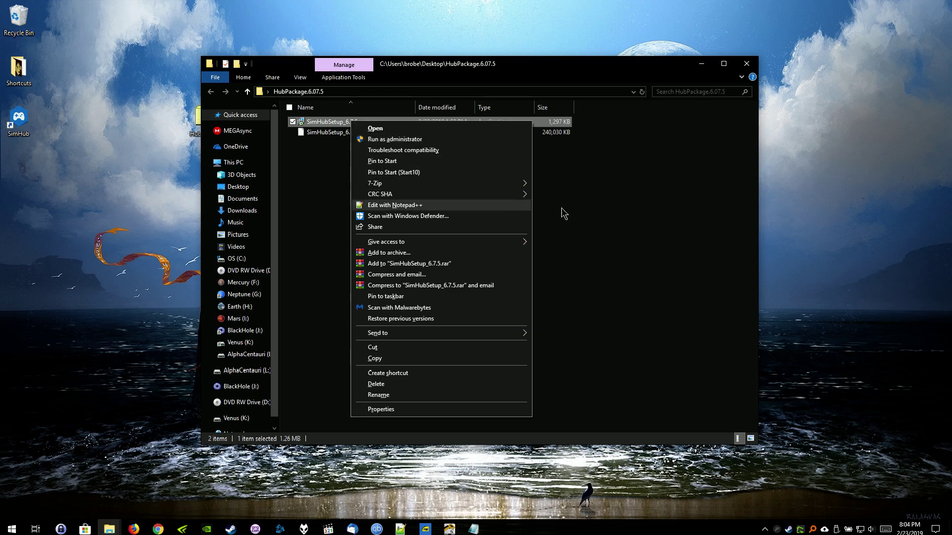
{"action": "left_click", "coordinate": [673, 214]}
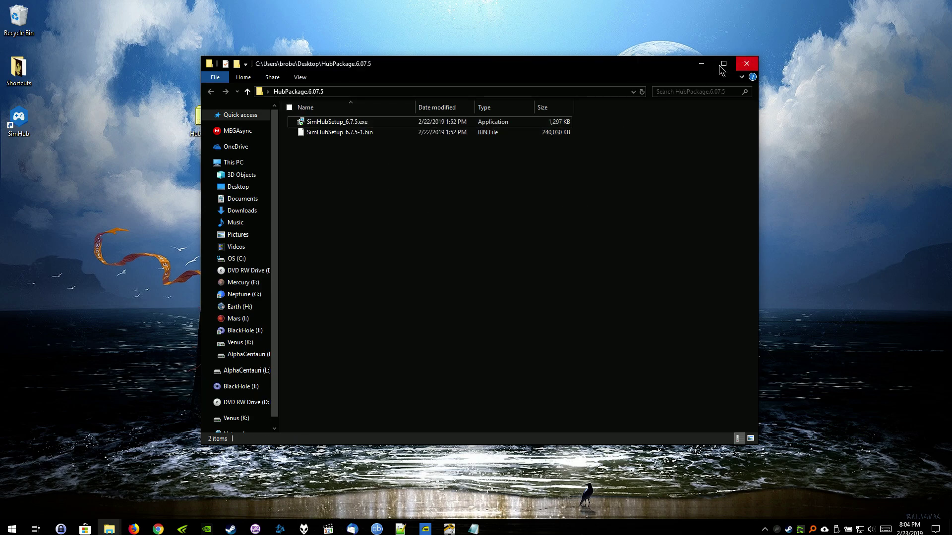
{"action": "left_click", "coordinate": [748, 64]}
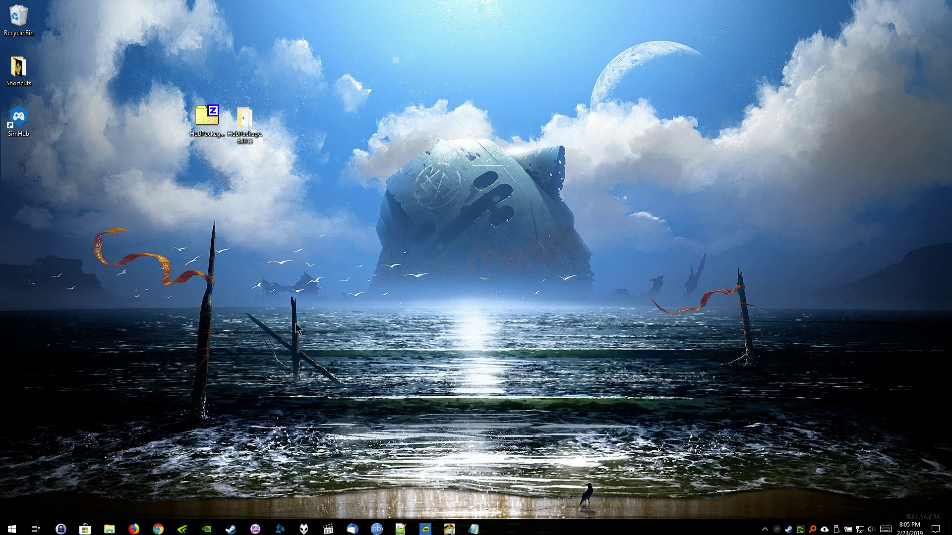
Launch SimHub from the desktop and view the donation amounts offered for a Donator Edition license.
{"action": "left_click", "coordinate": [22, 128]}
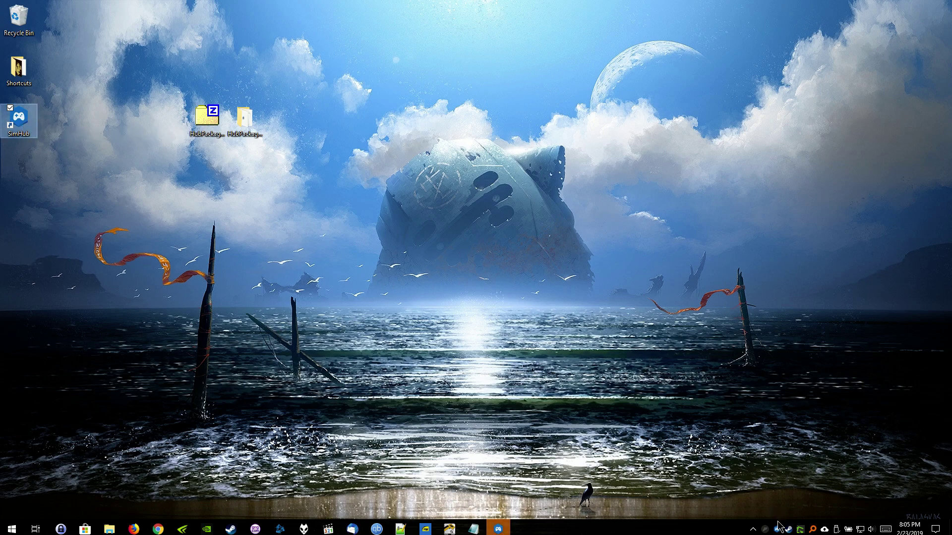
{"action": "left_click", "coordinate": [501, 528]}
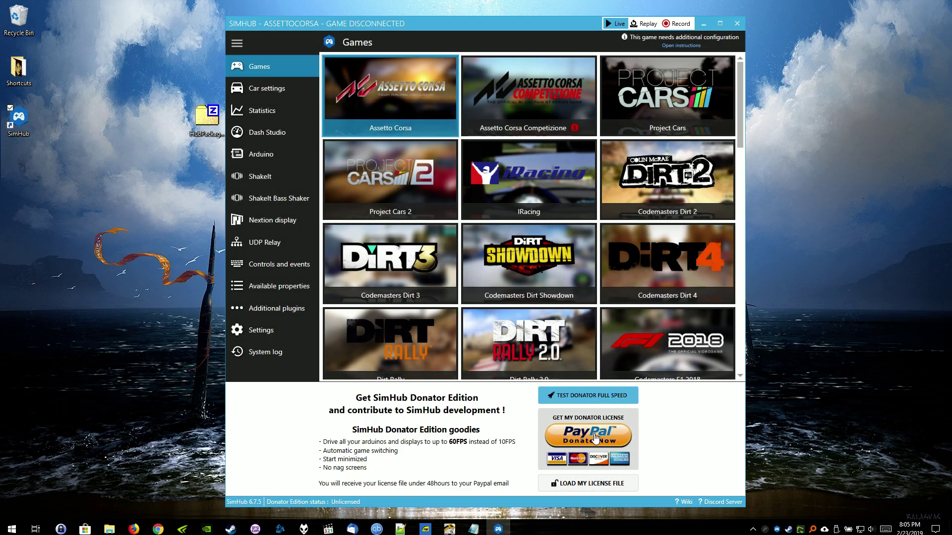
{"action": "left_click", "coordinate": [594, 432]}
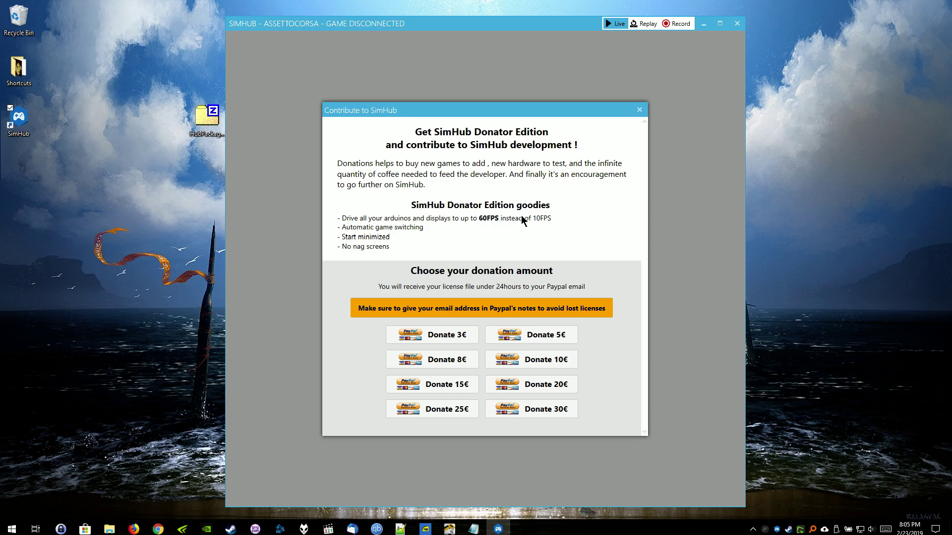
{"action": "left_click", "coordinate": [639, 110]}
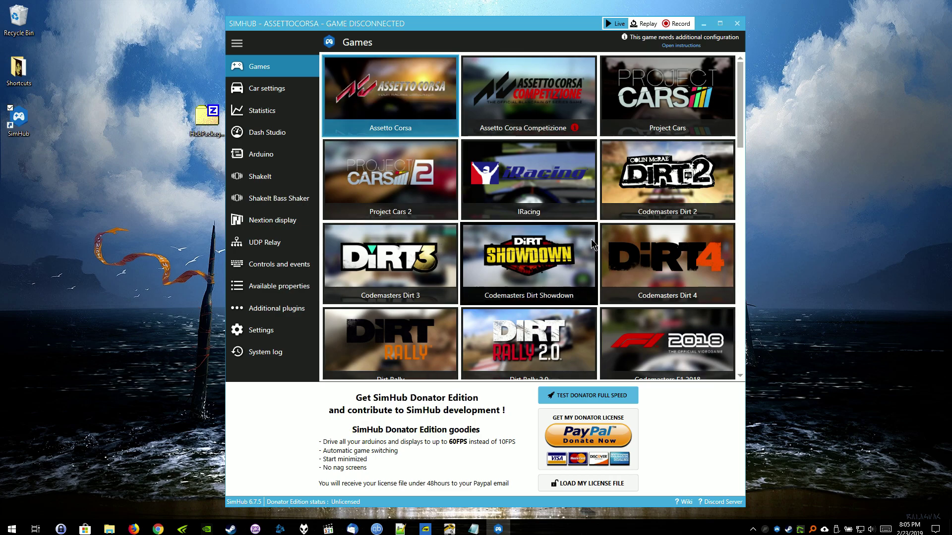
Choose RFactor 2 as the active game in the games list.
{"action": "scroll", "coordinate": [605, 211], "scroll_direction": "down", "scroll_amount": 4}
{"action": "scroll", "coordinate": [605, 211], "scroll_direction": "down", "scroll_amount": 4}
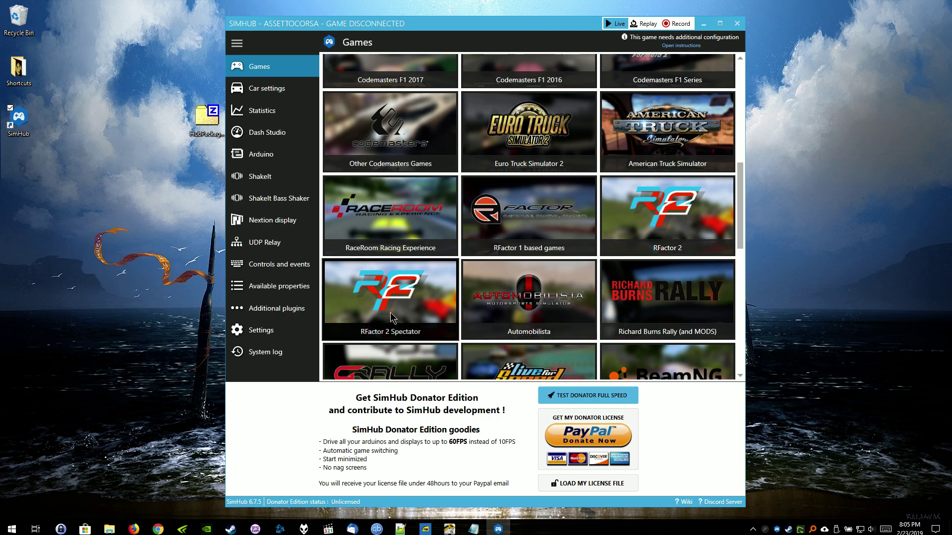
{"action": "left_click", "coordinate": [696, 197]}
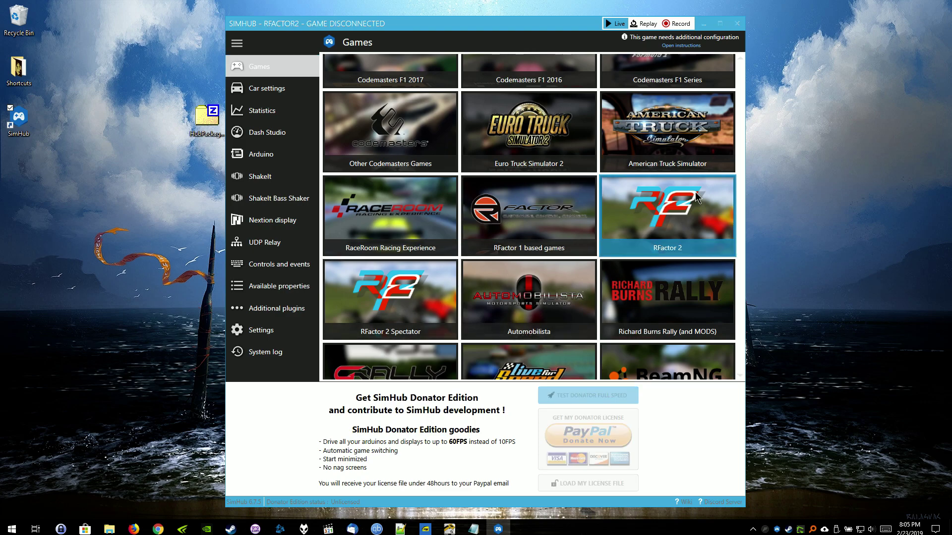
Open the additional configuration instructions for RFactor 2 and read HowTo.txt.
{"action": "left_click", "coordinate": [679, 46]}
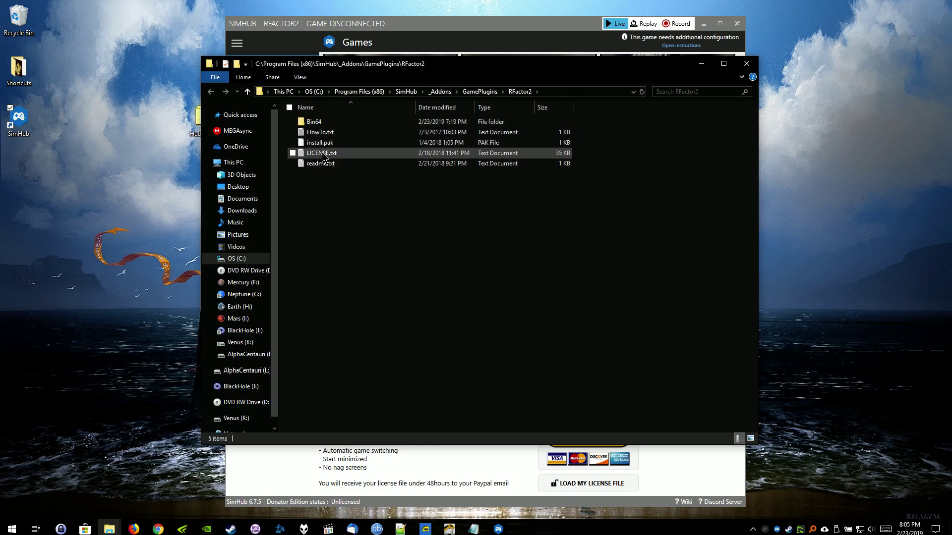
{"action": "double_click", "coordinate": [320, 132]}
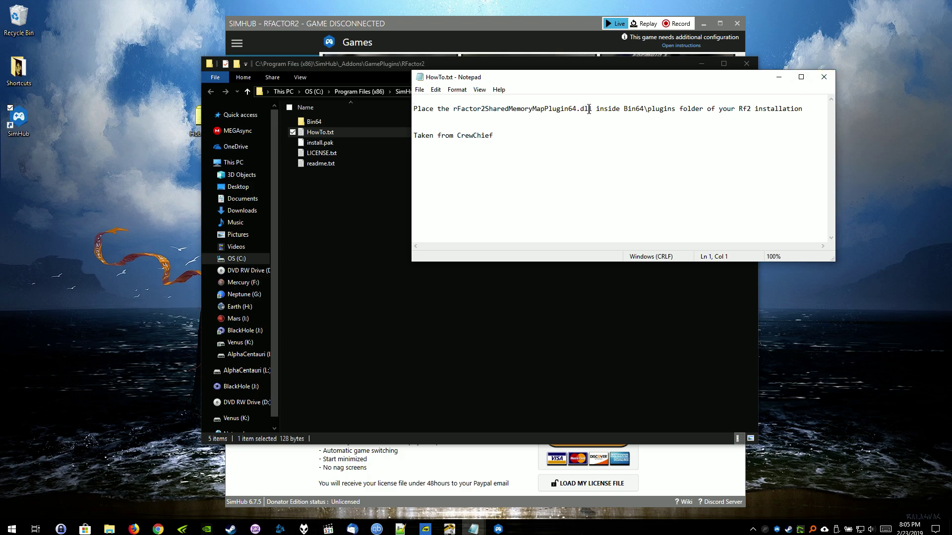
{"action": "left_click", "coordinate": [824, 77]}
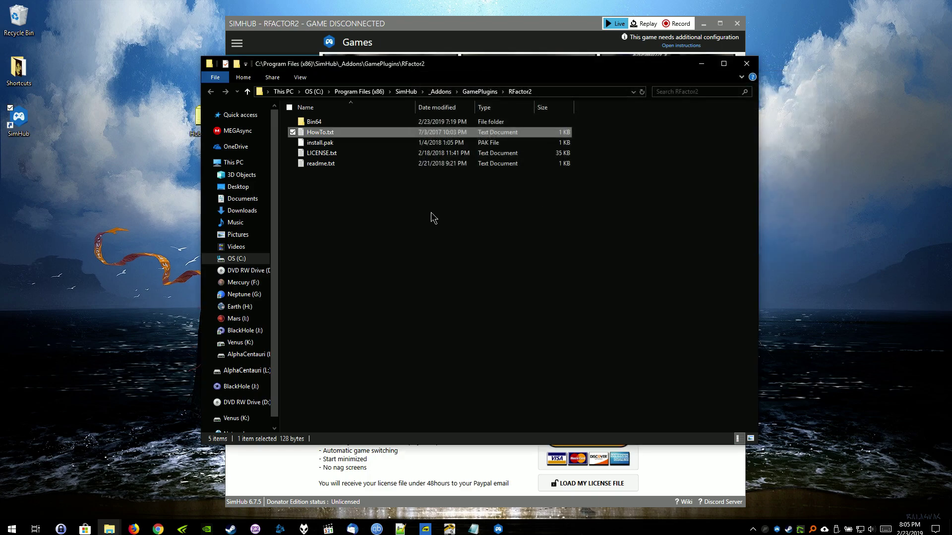
Copy rFactor2SharedMemoryMapPlugin64.dll from the Bin64\Plugins subfolder of SimHub's RFactor2 add-on folder.
{"action": "double_click", "coordinate": [319, 123]}
{"action": "double_click", "coordinate": [320, 124]}
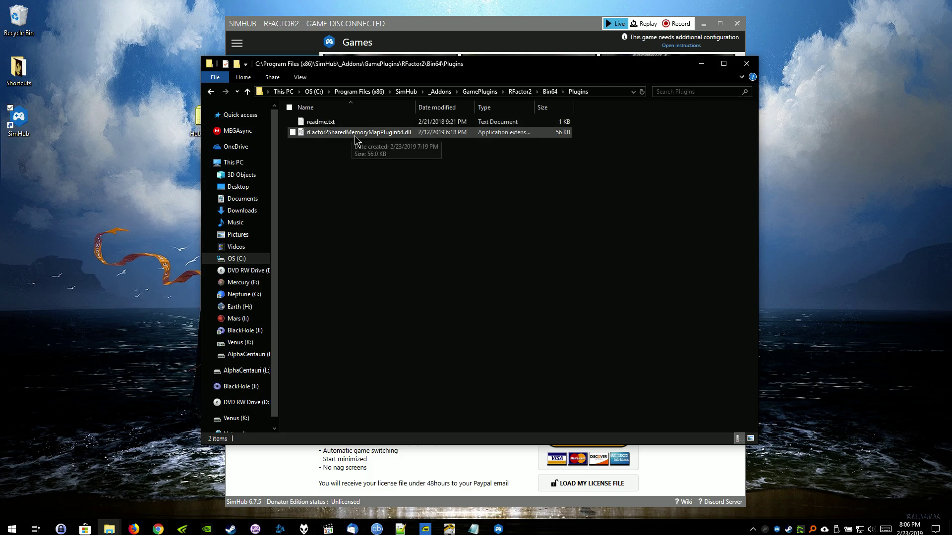
{"action": "left_click", "coordinate": [340, 134]}
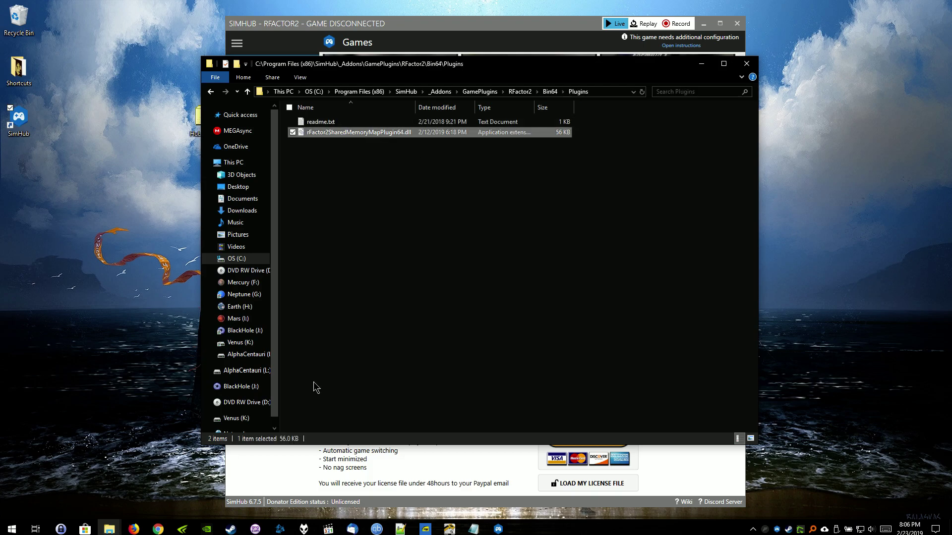
Open the game's plugin folder at I:\SteamLibrary\steamapps\common\rFactor 2\Bin64\Plugins in a separate File Explorer window.
{"action": "left_click", "coordinate": [110, 528]}
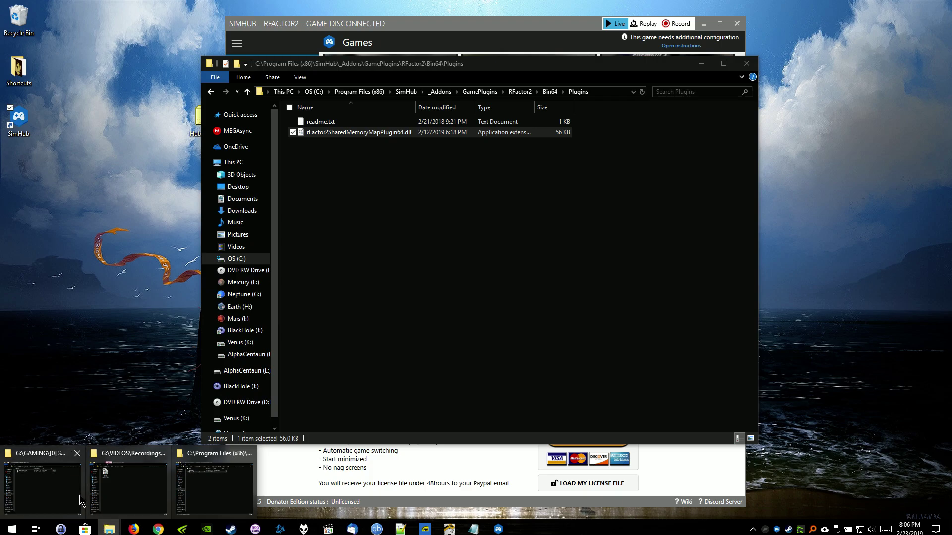
{"action": "key", "text": "super"}
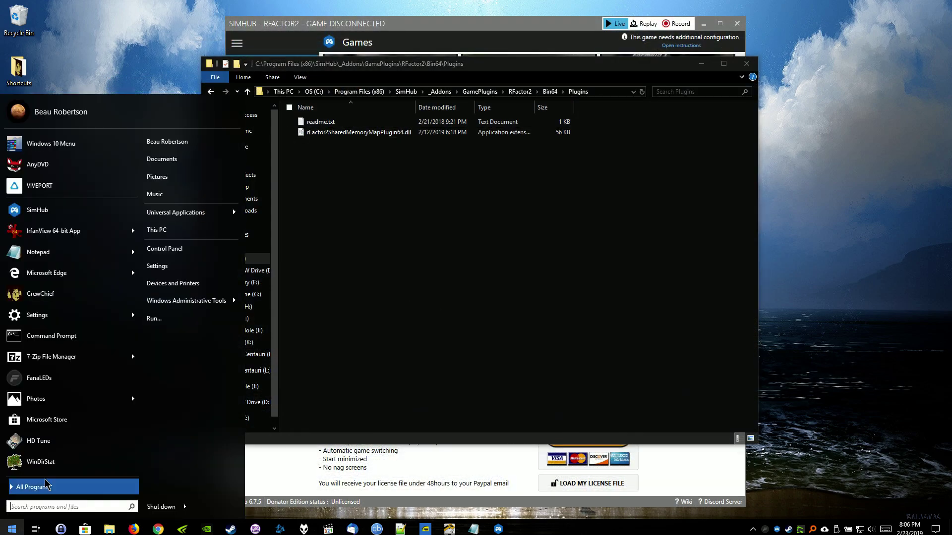
{"action": "left_click", "coordinate": [158, 227]}
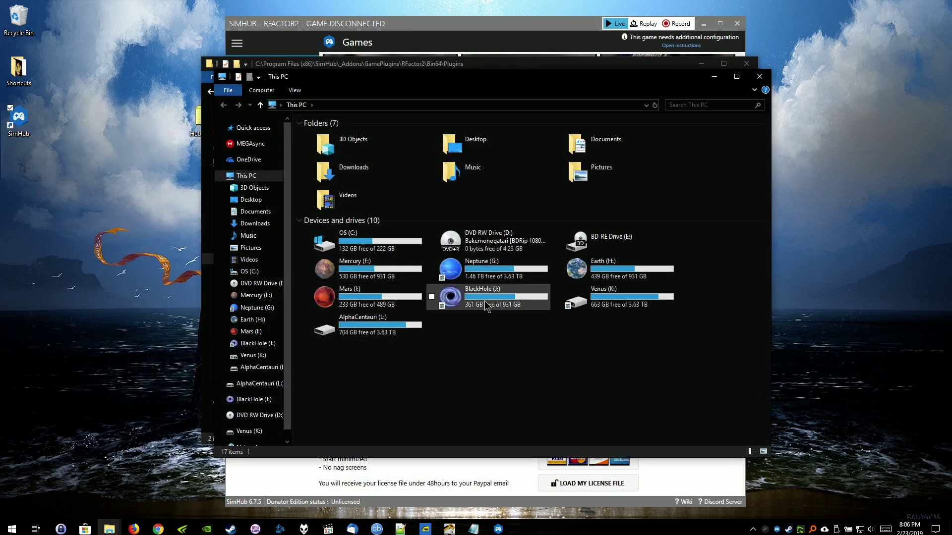
{"action": "left_click", "coordinate": [488, 300]}
{"action": "double_click", "coordinate": [367, 300]}
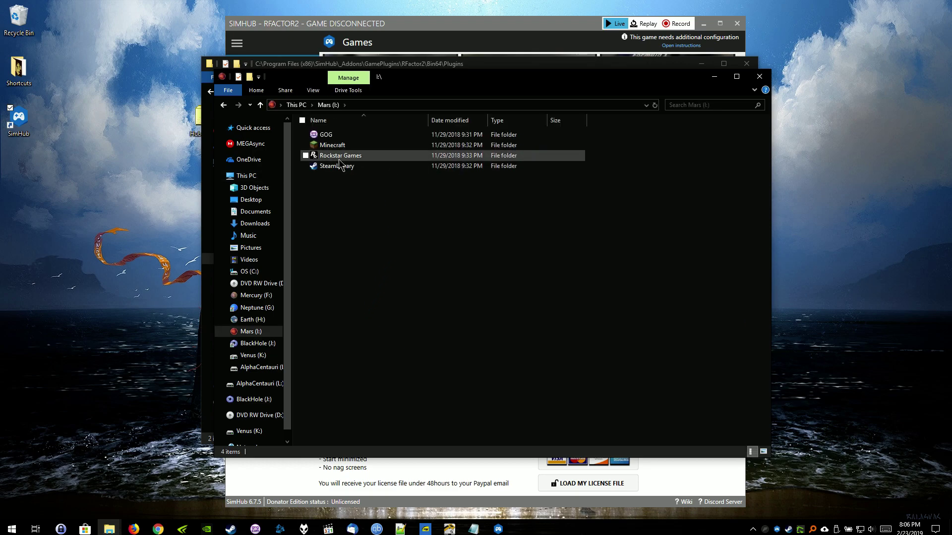
{"action": "double_click", "coordinate": [337, 165]}
{"action": "double_click", "coordinate": [342, 134]}
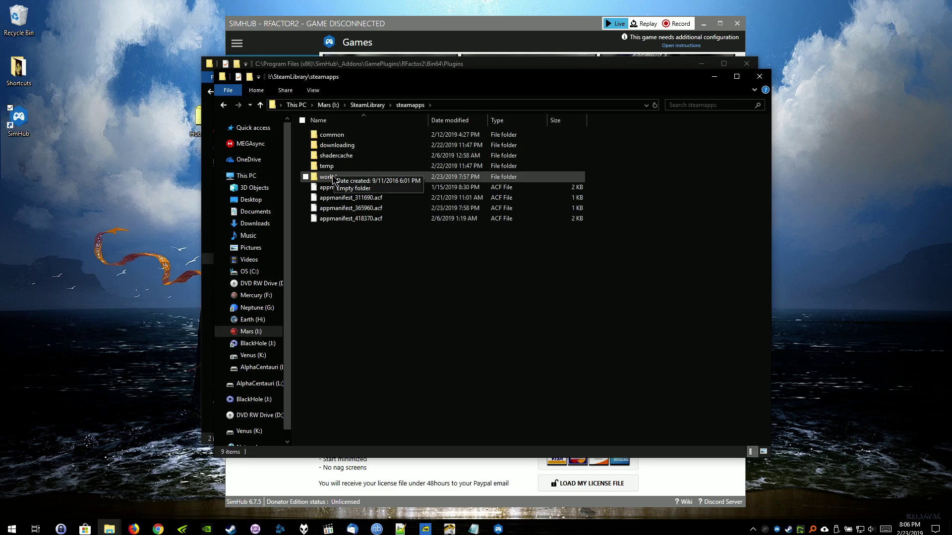
{"action": "double_click", "coordinate": [332, 135]}
{"action": "double_click", "coordinate": [341, 166]}
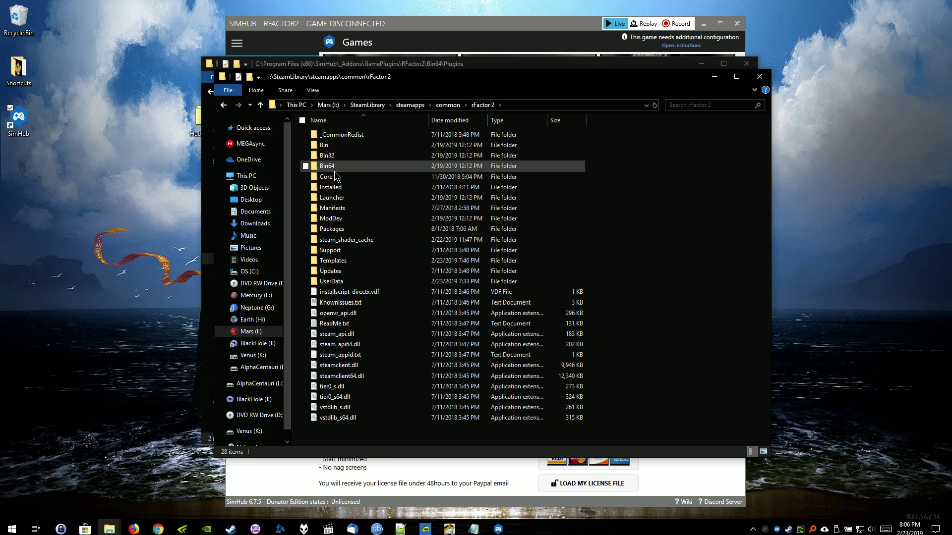
{"action": "double_click", "coordinate": [342, 166]}
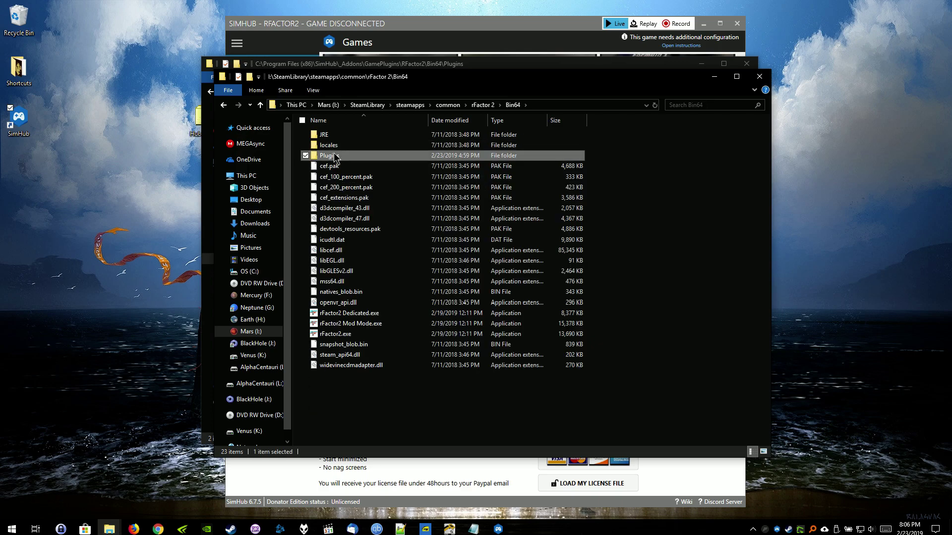
{"action": "double_click", "coordinate": [327, 155]}
Paste the copied plugin DLL into rFactor 2's Plugins folder, replacing the existing file, and close both File Explorer windows.
{"action": "right_click", "coordinate": [406, 258]}
{"action": "left_click", "coordinate": [434, 328]}
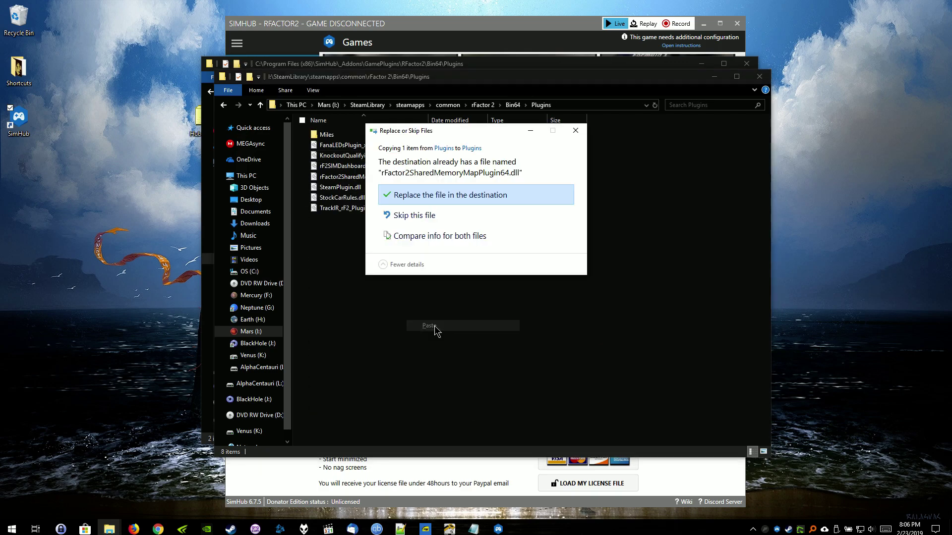
{"action": "left_click", "coordinate": [435, 318]}
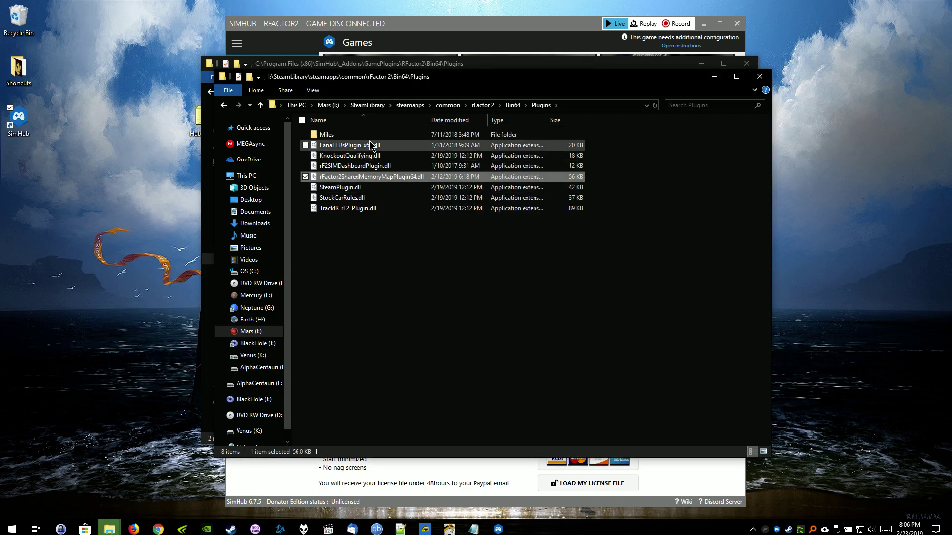
{"action": "left_click", "coordinate": [427, 283]}
{"action": "left_click", "coordinate": [759, 76]}
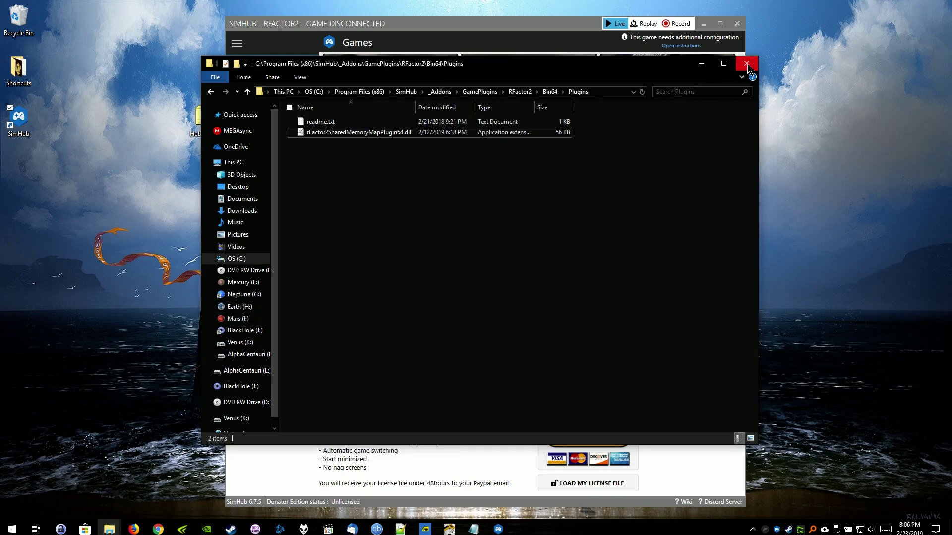
{"action": "left_click", "coordinate": [746, 64]}
{"action": "mouse_move", "coordinate": [657, 191]}
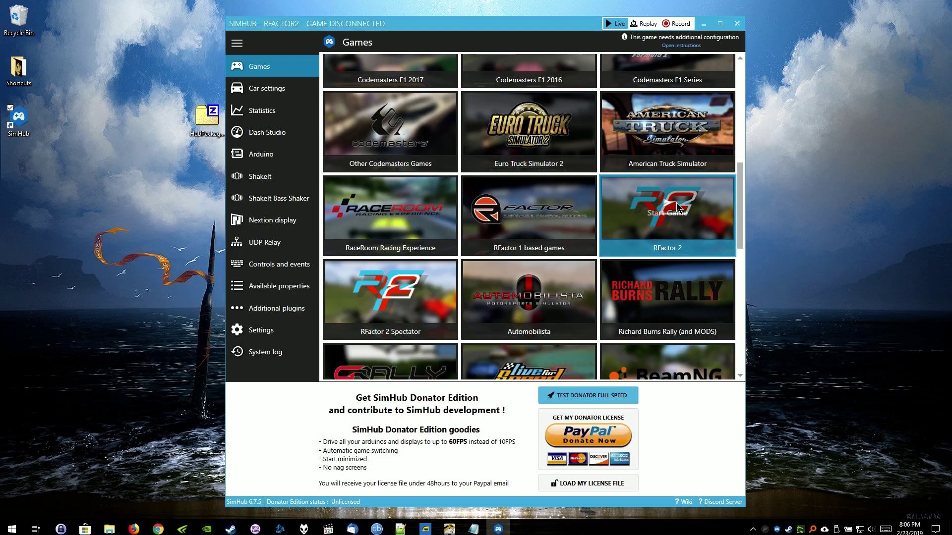
Create a new dashboard named "FFB Meter v2" in Dash Studio.
{"action": "left_click", "coordinate": [263, 135]}
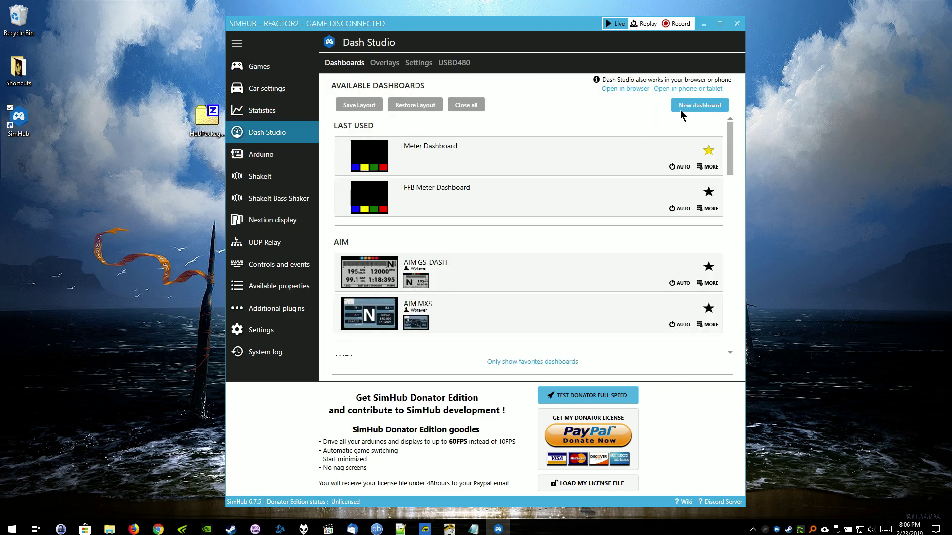
{"action": "left_click", "coordinate": [688, 110]}
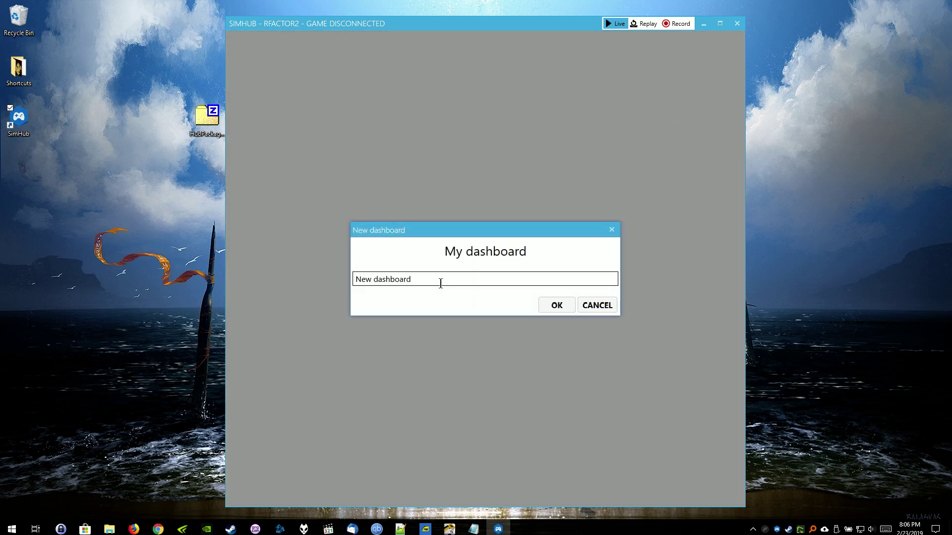
{"action": "left_click_drag", "start_coordinate": [433, 278], "coordinate": [278, 287]}
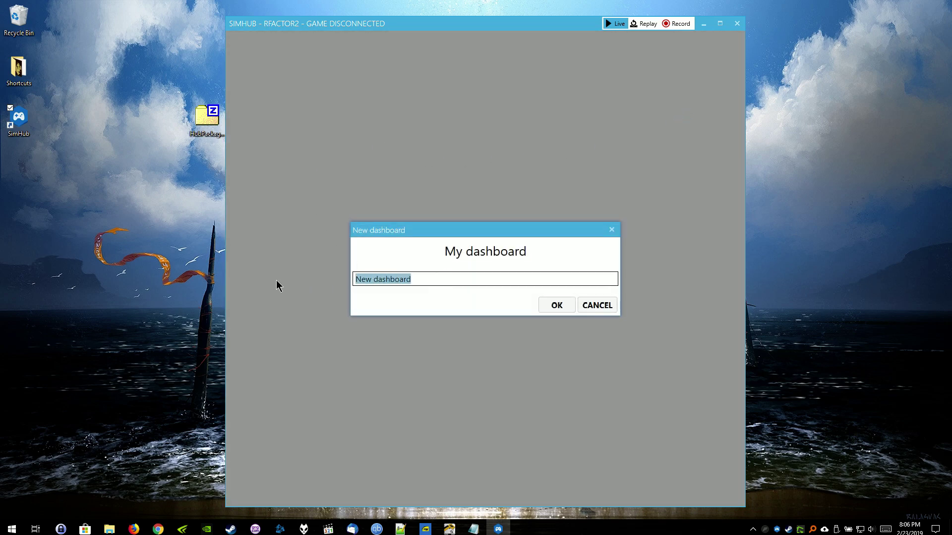
{"action": "type", "text": "FFB Meter v2"}
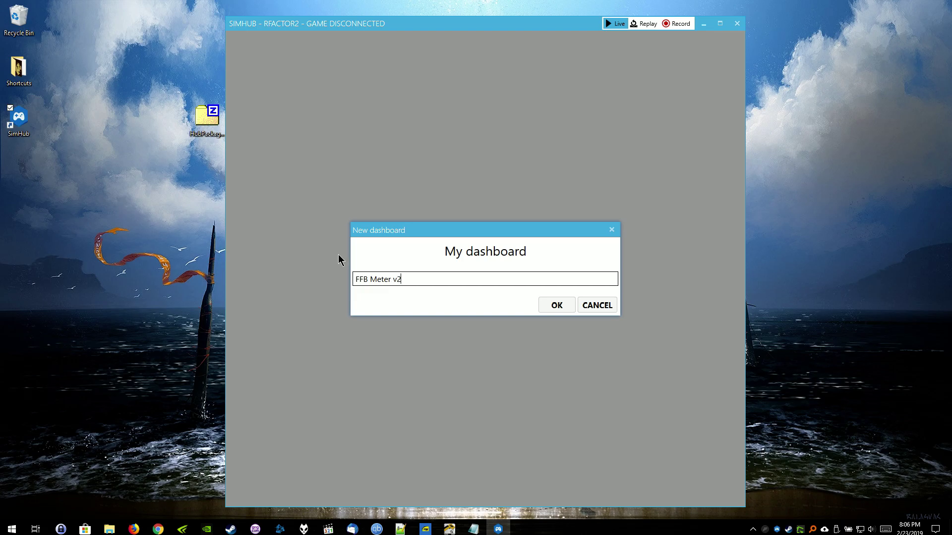
{"action": "left_click", "coordinate": [562, 307]}
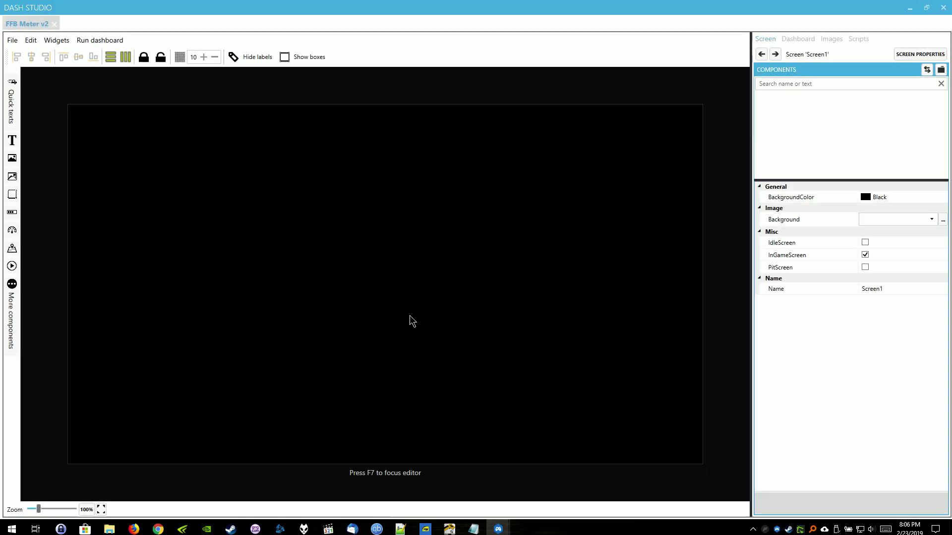
Reduce the snap grid size to 5 and turn the snap grid on.
{"action": "left_click", "coordinate": [212, 58]}
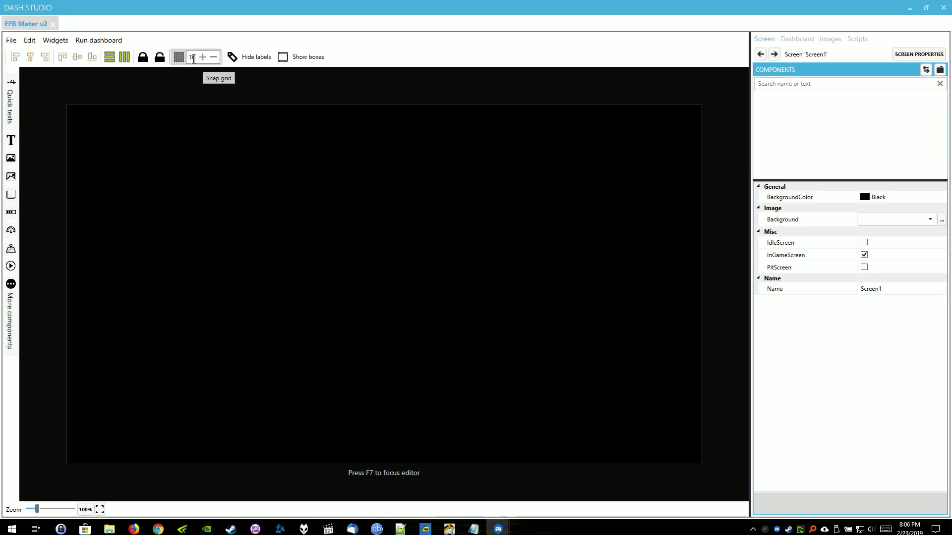
{"action": "left_click", "coordinate": [212, 58]}
{"action": "left_click", "coordinate": [212, 58]}
{"action": "left_click", "coordinate": [212, 58]}
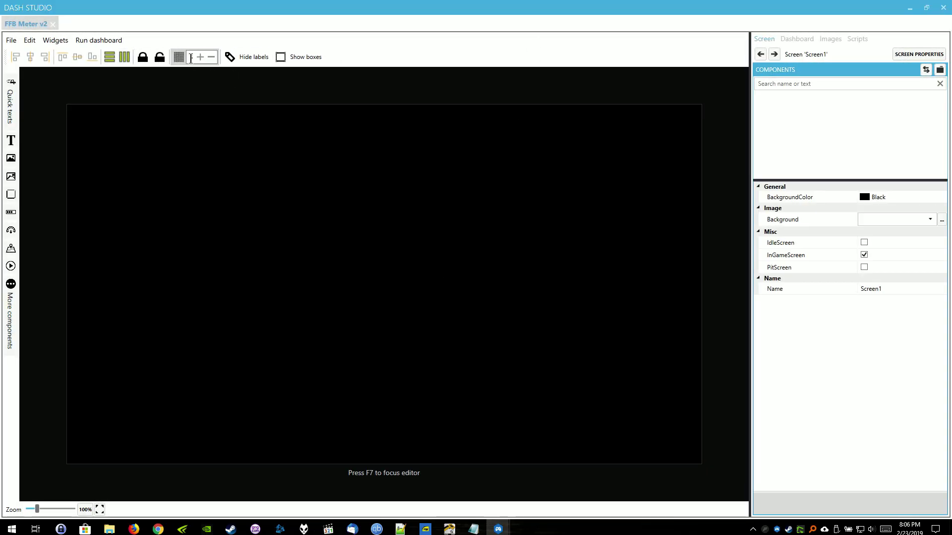
{"action": "left_click", "coordinate": [212, 58]}
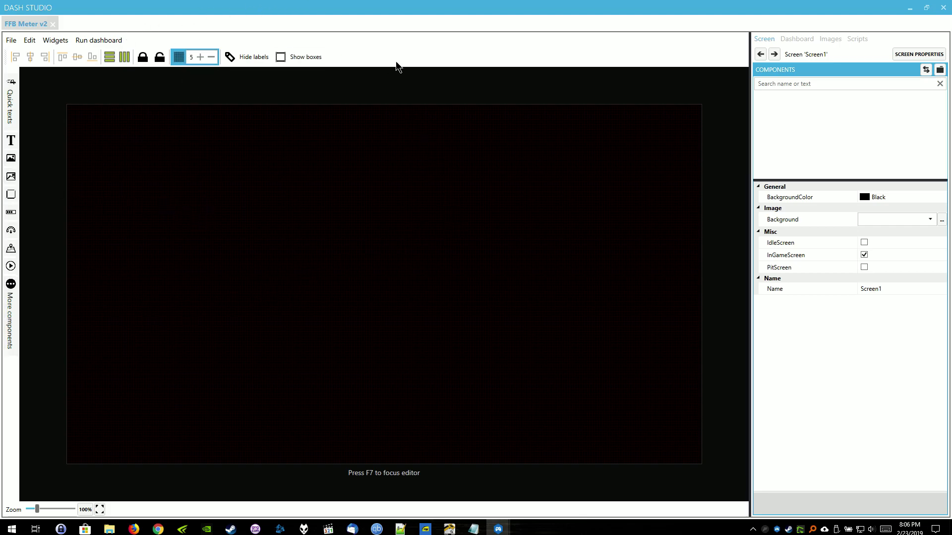
Set the dashboard's width to 165 and its height to 140.
{"action": "left_click", "coordinate": [805, 39]}
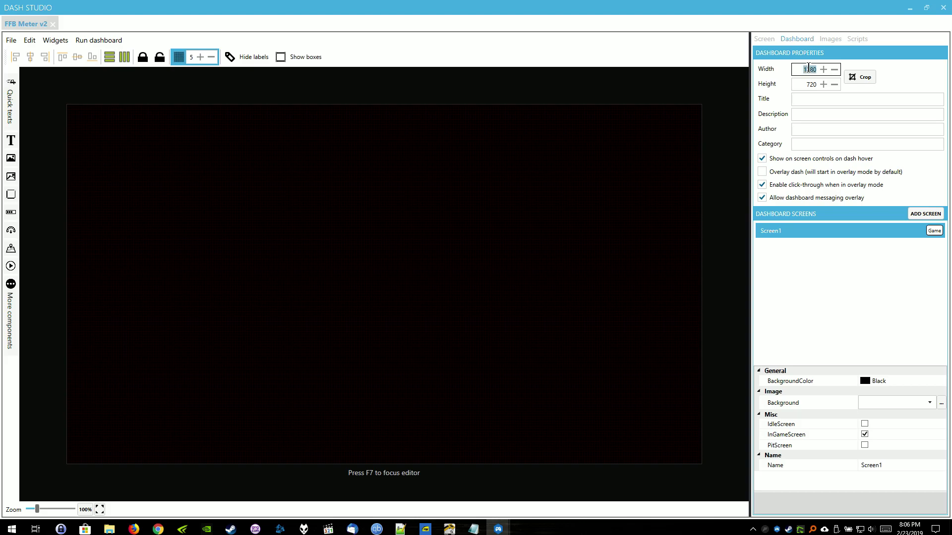
{"action": "type", "text": "1"}
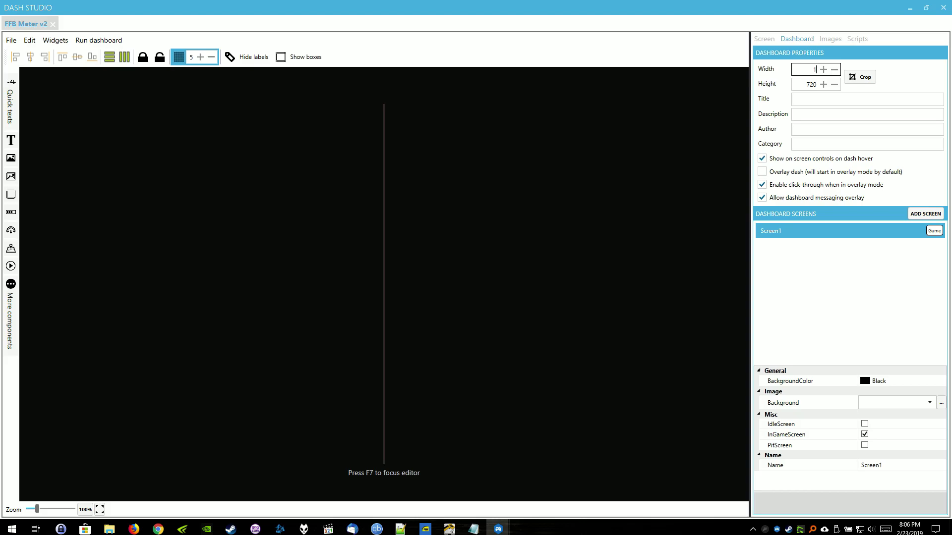
{"action": "type", "text": "65"}
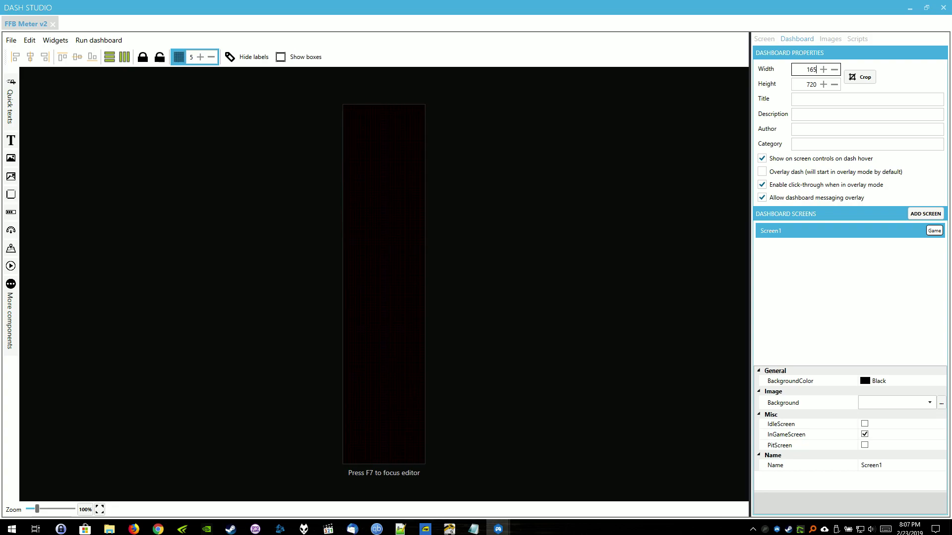
{"action": "key", "text": "Tab"}
{"action": "key", "text": "Tab"}
{"action": "key", "text": "shift+Tab"}
{"action": "type", "text": "140"}
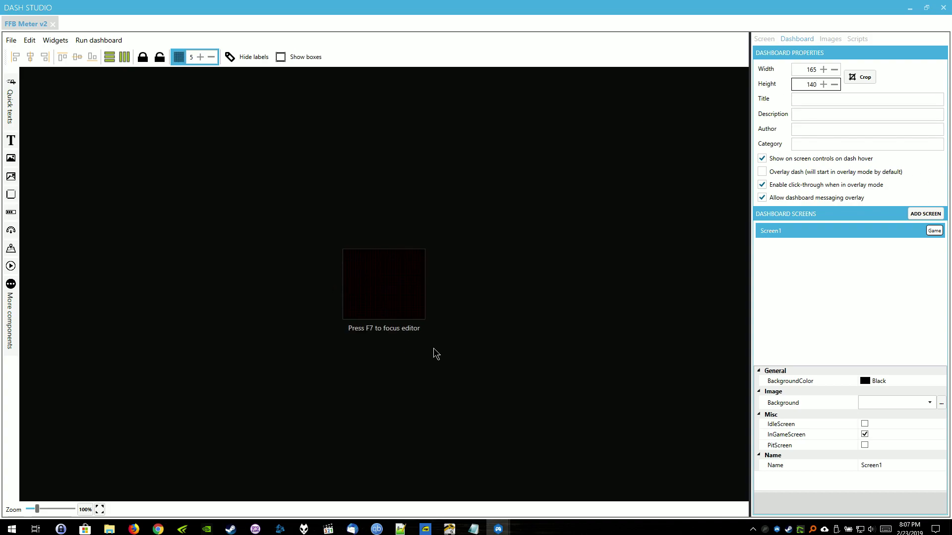
Add two vertical linear gauges to Screen1, moving the second beside the first at about left 35, top 5.
{"action": "left_click", "coordinate": [767, 37]}
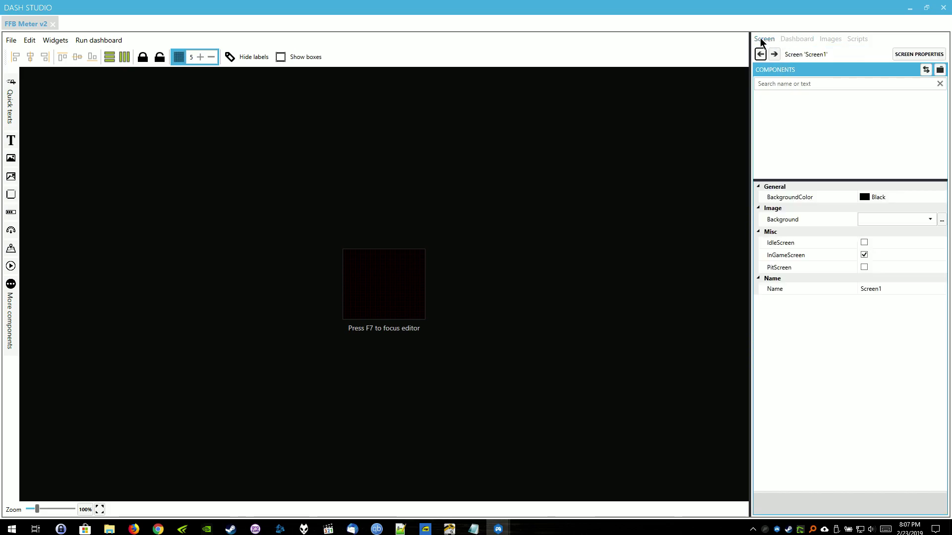
{"action": "left_click", "coordinate": [15, 317]}
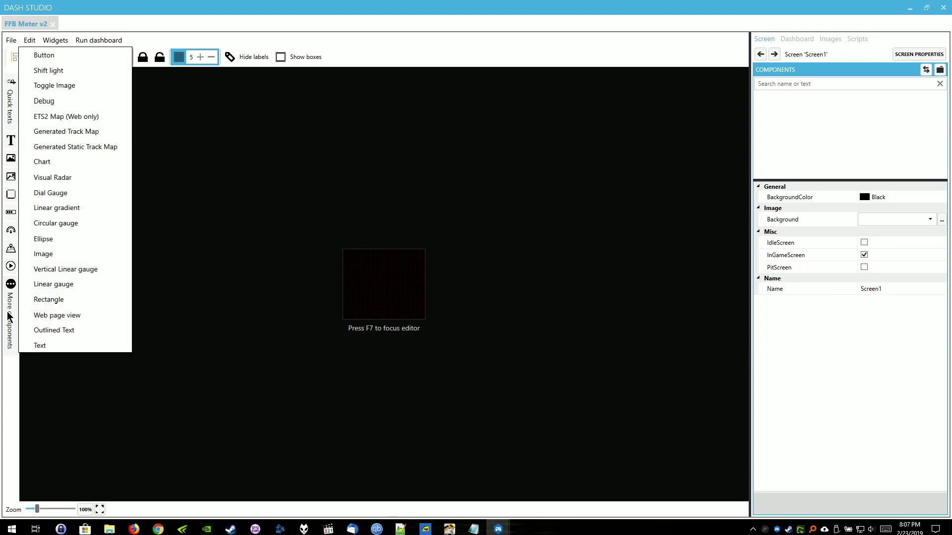
{"action": "left_click", "coordinate": [60, 270]}
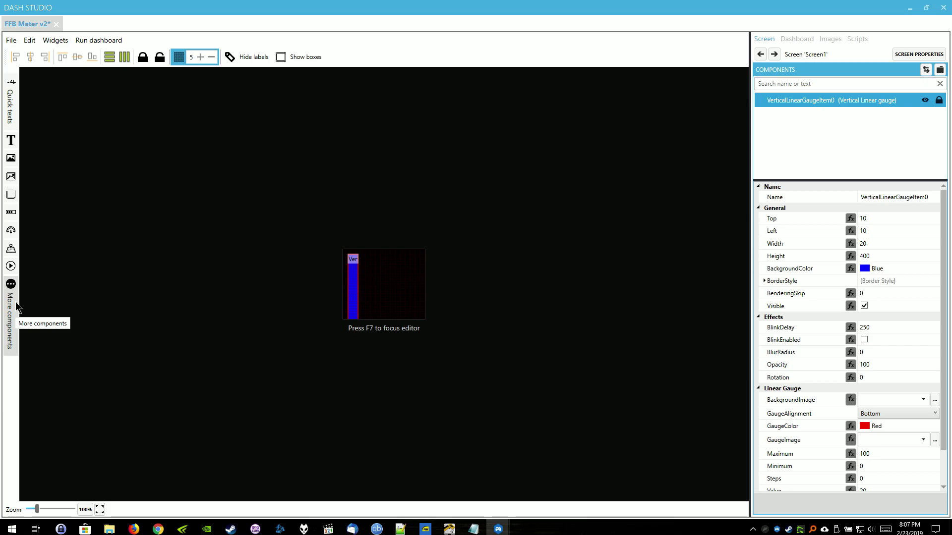
{"action": "left_click", "coordinate": [15, 307]}
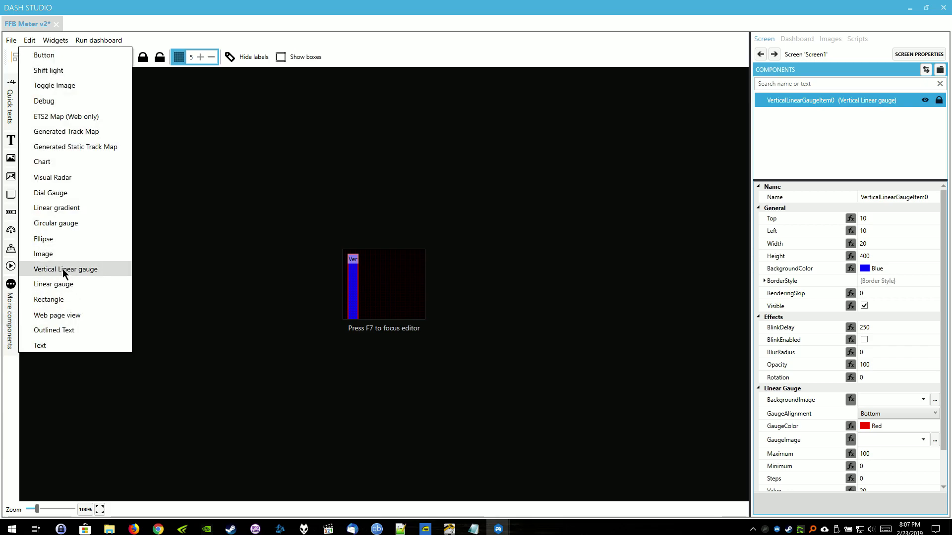
{"action": "left_click", "coordinate": [63, 269]}
{"action": "left_click_drag", "start_coordinate": [365, 297], "coordinate": [367, 293]}
Add a third and a fourth vertical linear gauge, placing them at about left 65, top 5 and left 120, top 10.
{"action": "left_click", "coordinate": [11, 302]}
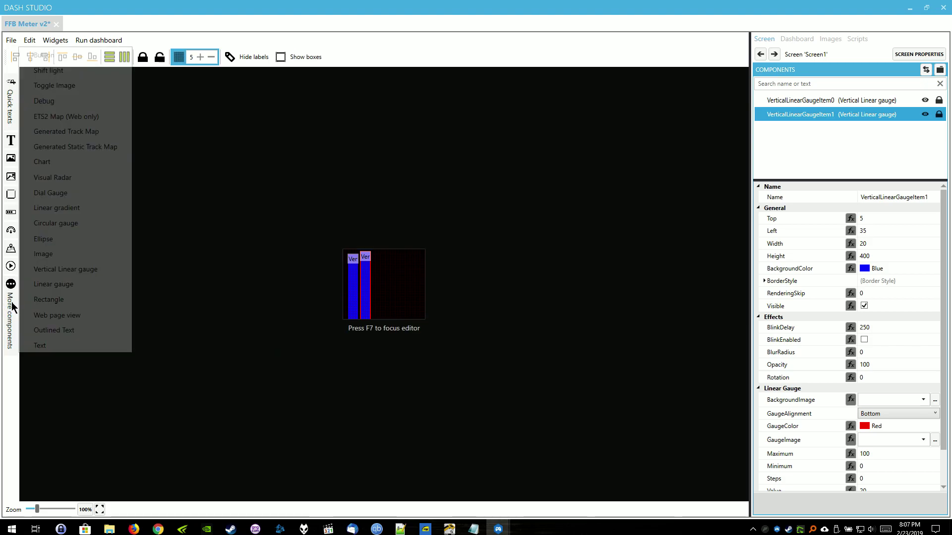
{"action": "left_click", "coordinate": [63, 271]}
{"action": "left_click_drag", "start_coordinate": [357, 285], "coordinate": [384, 283]}
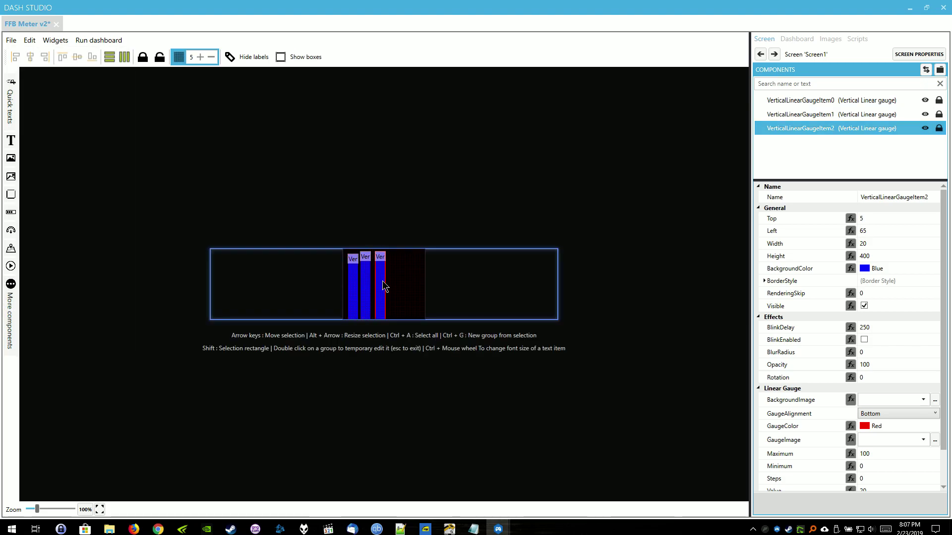
{"action": "left_click", "coordinate": [11, 302]}
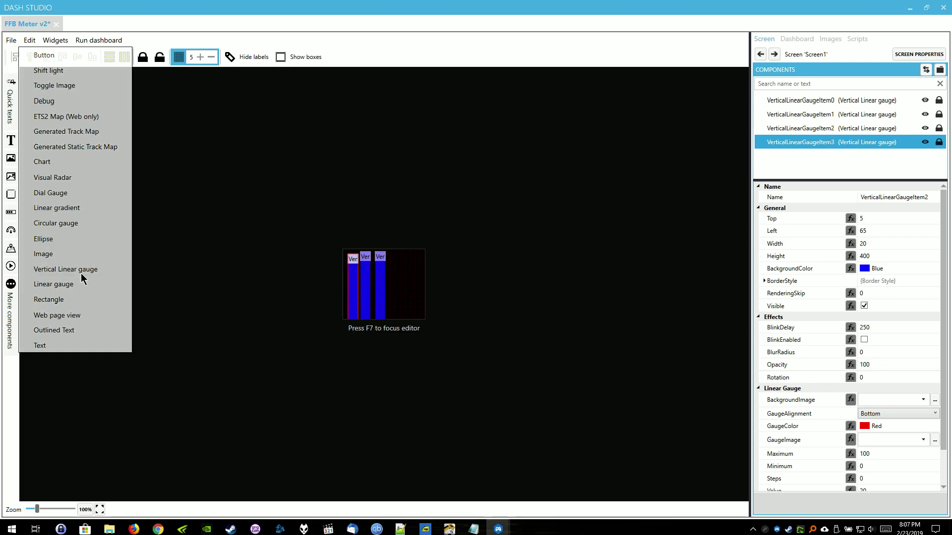
{"action": "left_click", "coordinate": [62, 270]}
{"action": "left_click_drag", "start_coordinate": [353, 282], "coordinate": [405, 287]}
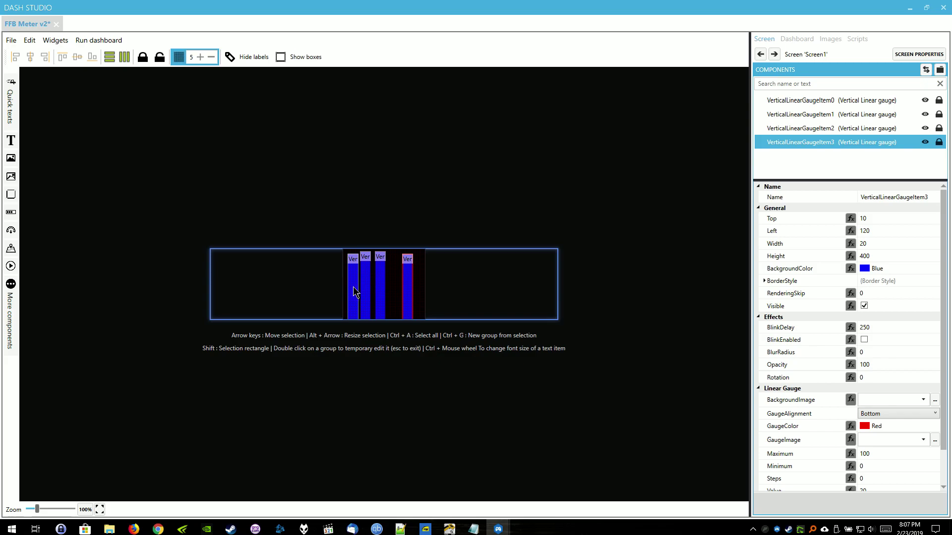
Select all four vertical linear gauges and set their width to 35 and height to 130.
{"action": "left_click", "coordinate": [353, 286], "text": "ctrl"}
{"action": "left_click", "coordinate": [364, 283], "text": "ctrl"}
{"action": "left_click", "coordinate": [380, 282], "text": "ctrl"}
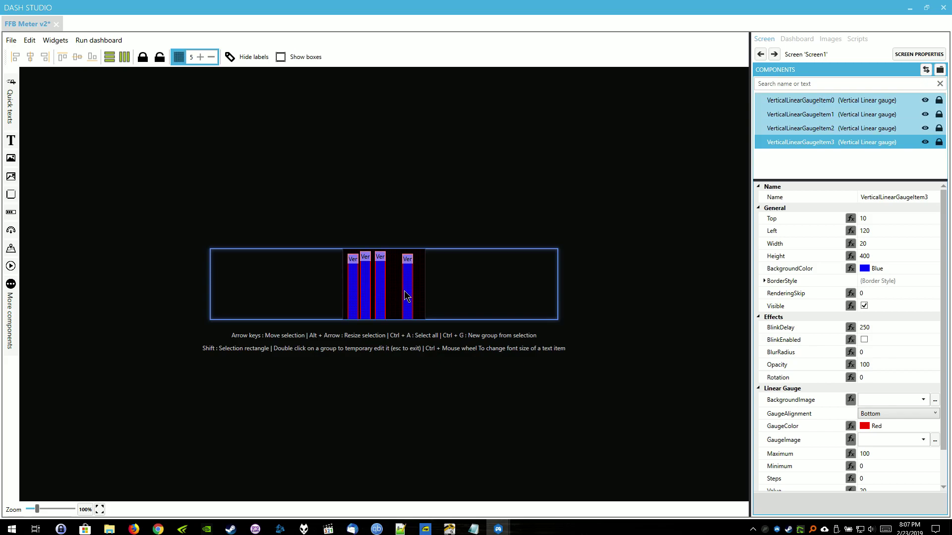
{"action": "left_click", "coordinate": [877, 243]}
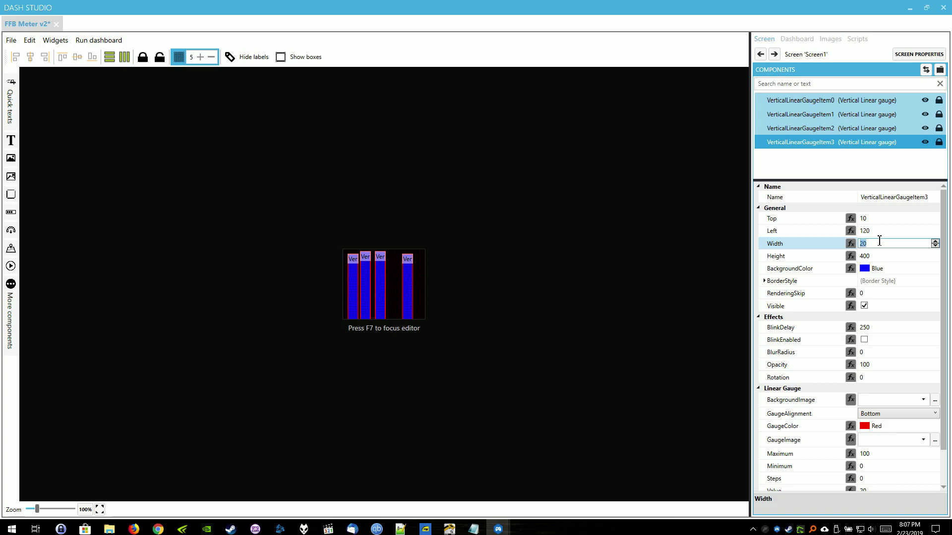
{"action": "type", "text": "35"}
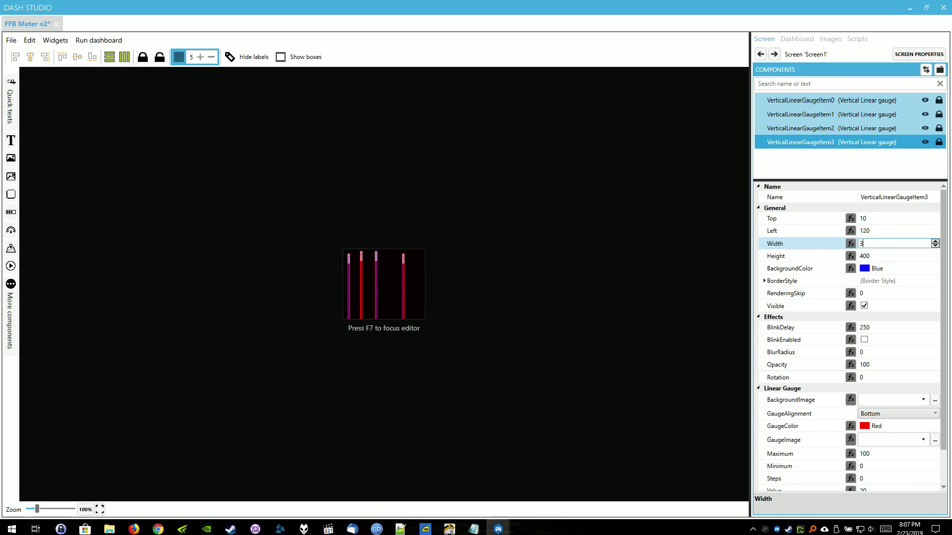
{"action": "left_click", "coordinate": [886, 255]}
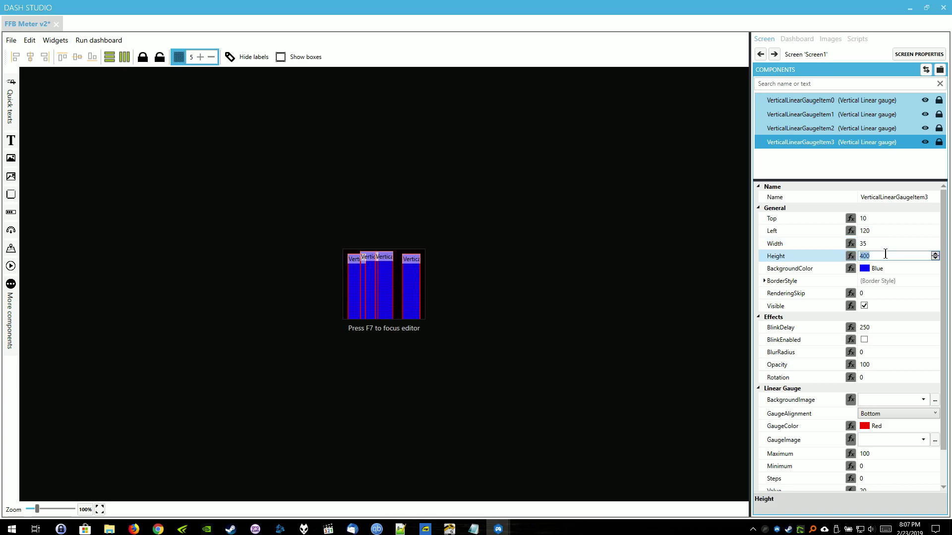
{"action": "type", "text": "13"}
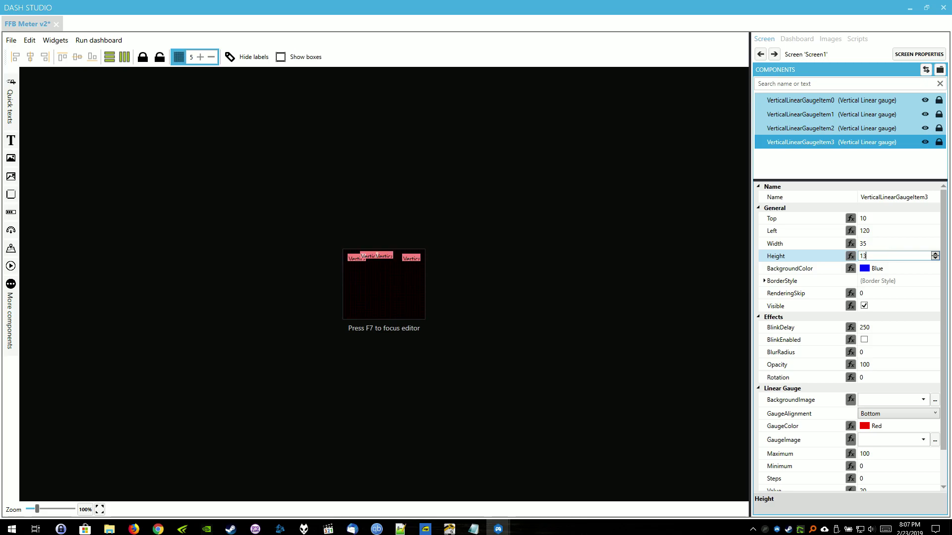
{"action": "type", "text": "0"}
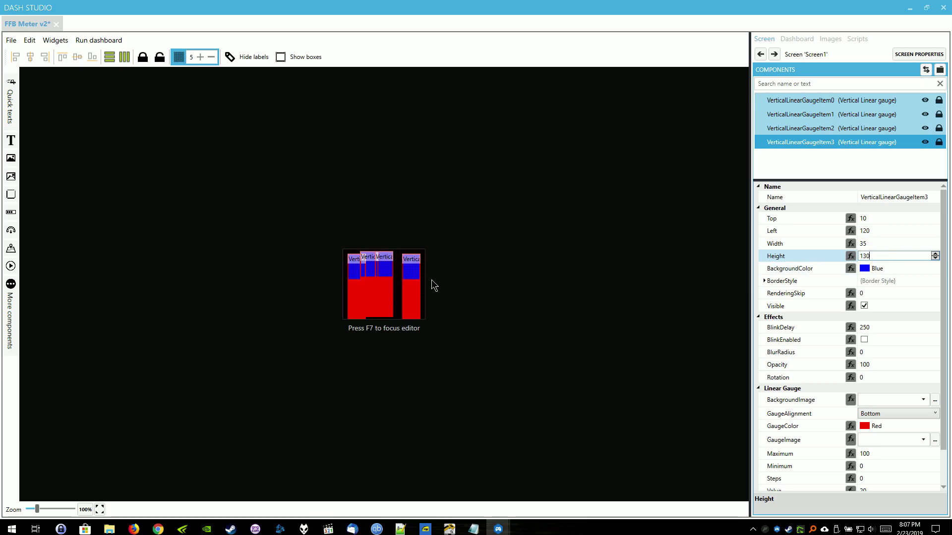
Arrange the four gauges in an evenly spaced row at top 5, with the first gauge at left 5.
{"action": "left_click", "coordinate": [415, 280]}
{"action": "key", "text": "Up"}
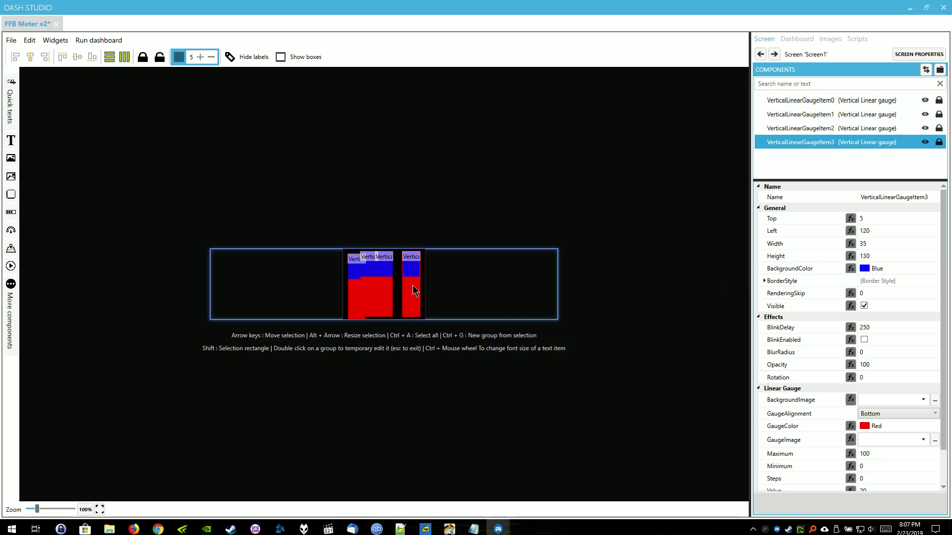
{"action": "left_click_drag", "start_coordinate": [391, 280], "coordinate": [358, 274]}
{"action": "left_click", "coordinate": [369, 276]}
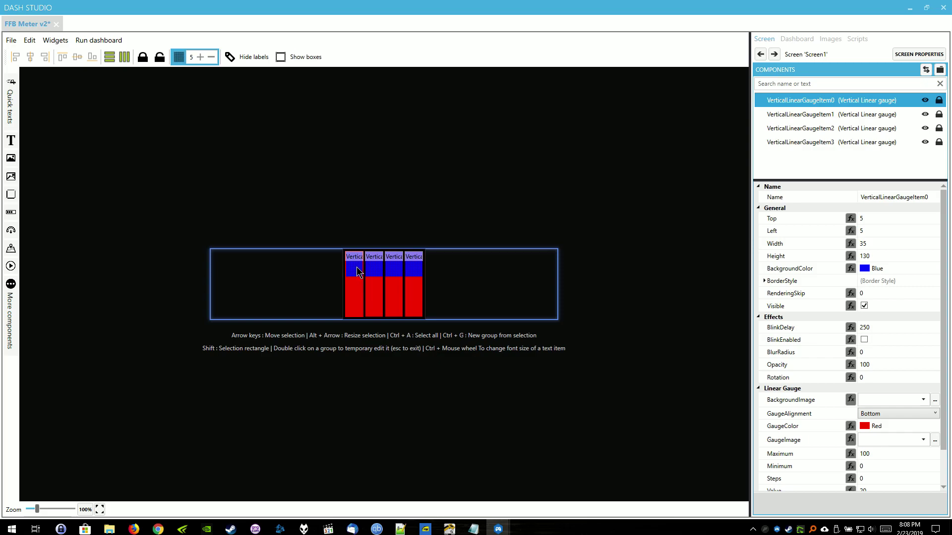
Rename the first gauge in the row as ClutchGauge.
{"action": "left_click", "coordinate": [891, 197]}
{"action": "double_click", "coordinate": [892, 197]}
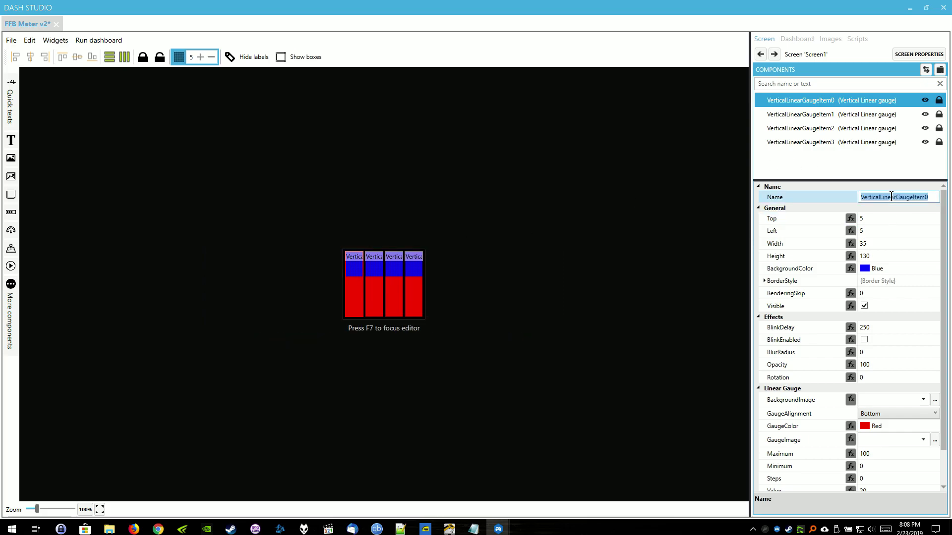
{"action": "type", "text": "ClutchGauge"}
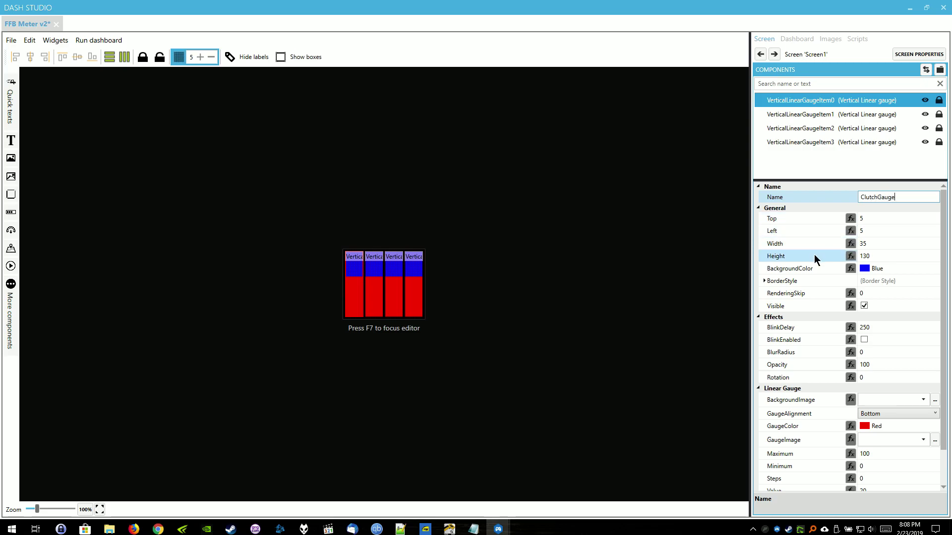
Set ClutchGauge's background color to Transparent and its gauge color to Blue.
{"action": "left_click", "coordinate": [935, 269]}
{"action": "left_click", "coordinate": [935, 270]}
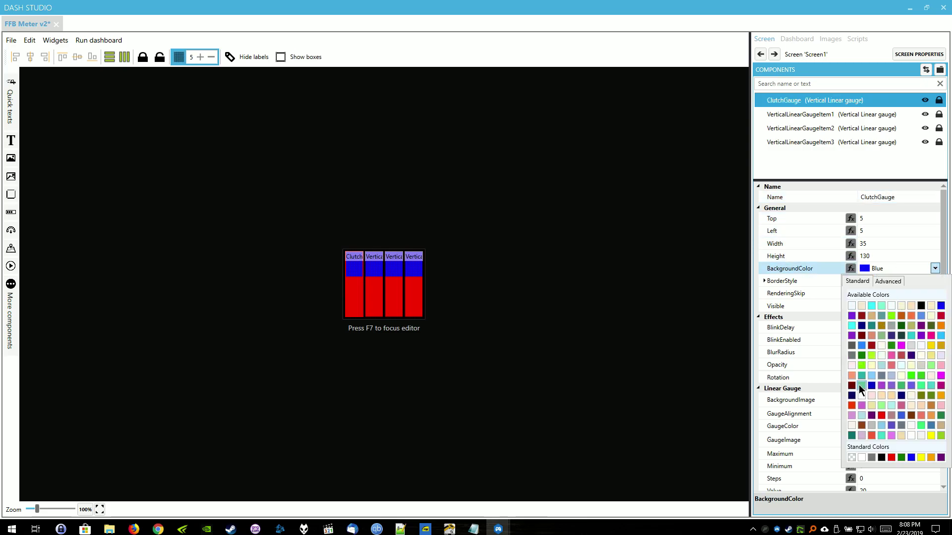
{"action": "left_click", "coordinate": [851, 455]}
{"action": "left_click", "coordinate": [917, 295]}
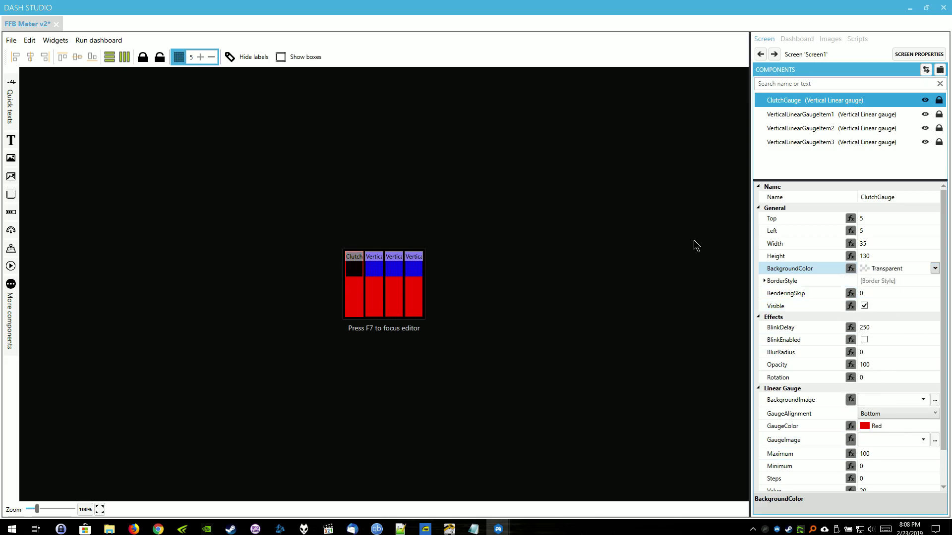
{"action": "scroll", "coordinate": [890, 359], "scroll_direction": "down", "scroll_amount": 2}
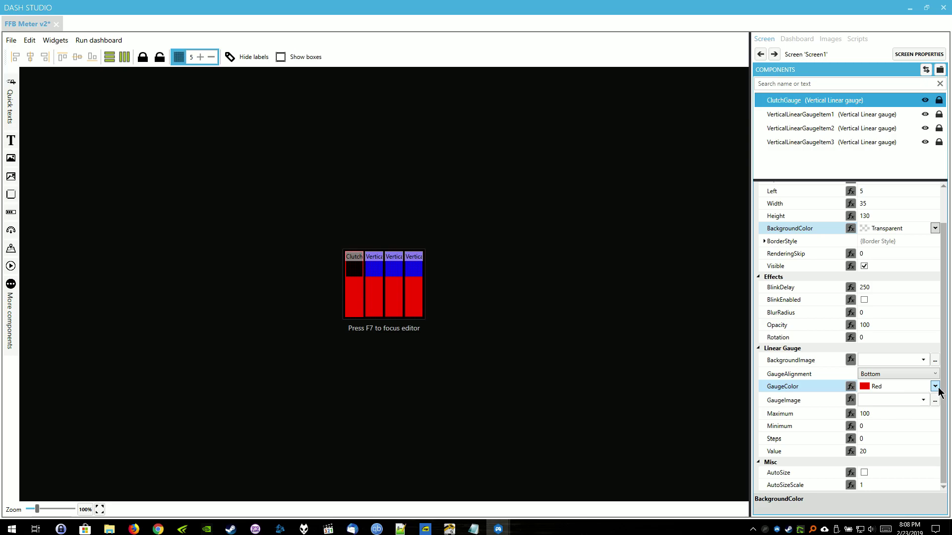
{"action": "left_click", "coordinate": [935, 387]}
{"action": "left_click", "coordinate": [912, 370]}
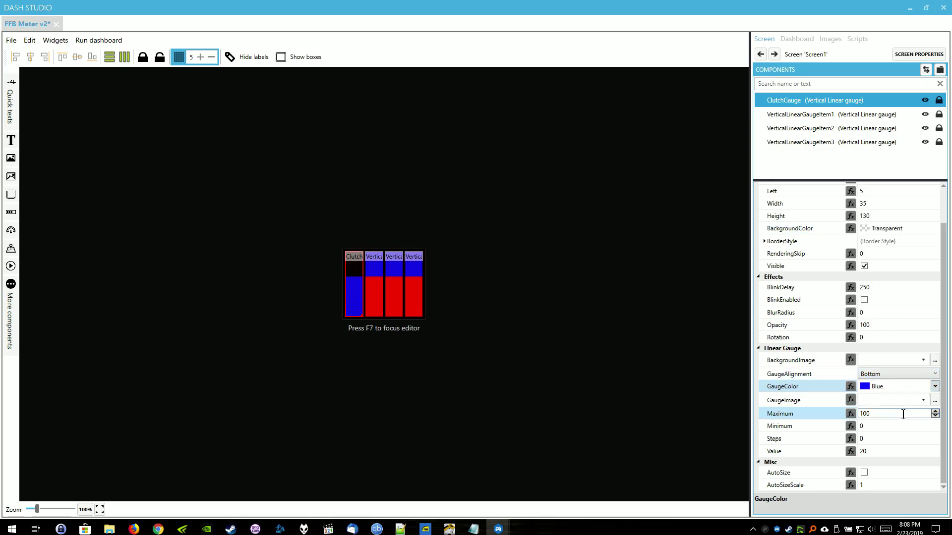
Bind ClutchGauge's value to the computed formula truncate([DataCorePlugin.GameData.NewData.Clutch]), copied from the Notepad notes.
{"action": "left_click", "coordinate": [851, 451]}
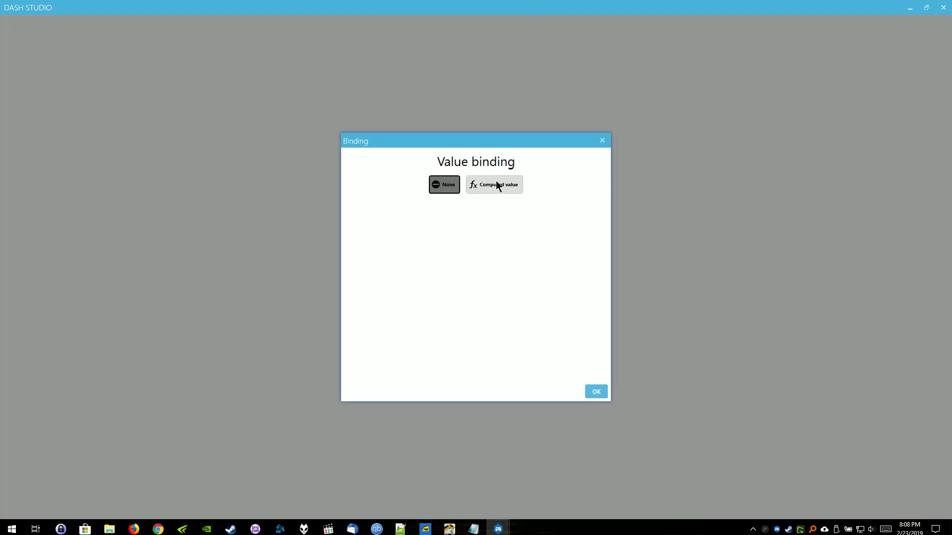
{"action": "left_click", "coordinate": [490, 188]}
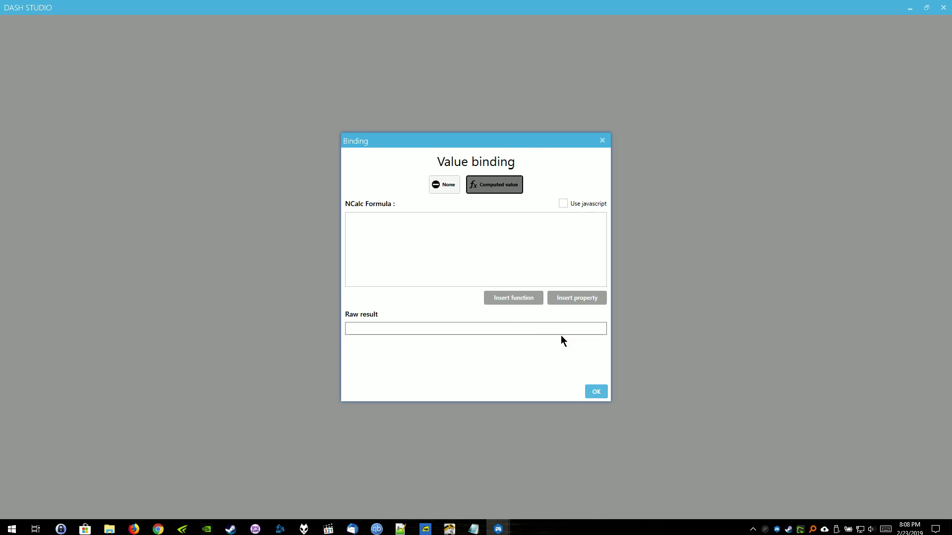
{"action": "key", "text": "alt+Tab"}
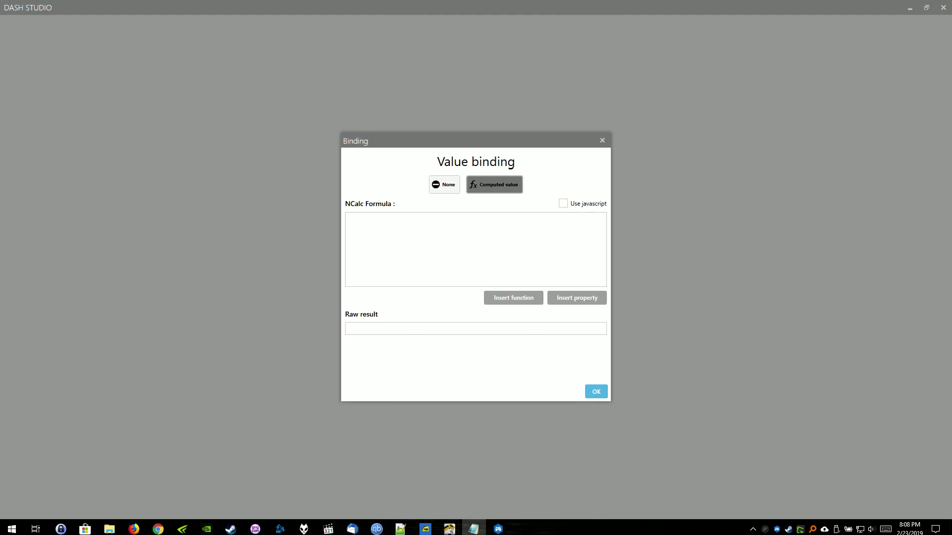
{"action": "left_click_drag", "start_coordinate": [951, 84], "coordinate": [779, 43]}
{"action": "left_click_drag", "start_coordinate": [803, 82], "coordinate": [493, 81]}
{"action": "key", "text": "ctrl+c"}
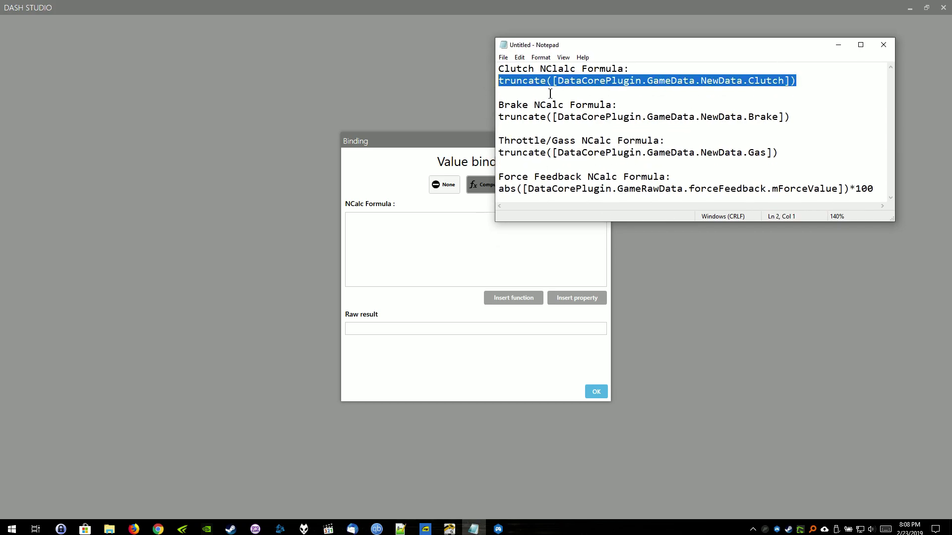
{"action": "left_click_drag", "start_coordinate": [679, 46], "coordinate": [951, 93]}
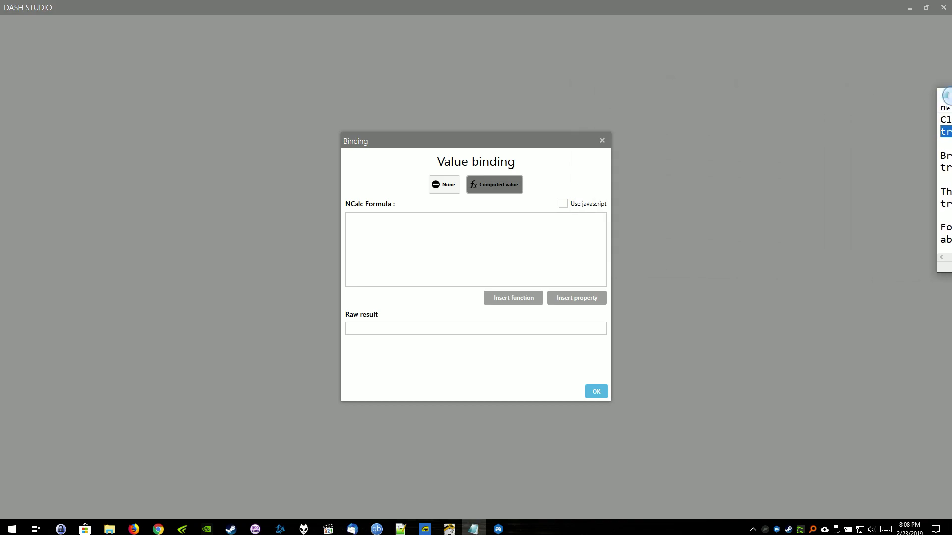
{"action": "left_click", "coordinate": [396, 279]}
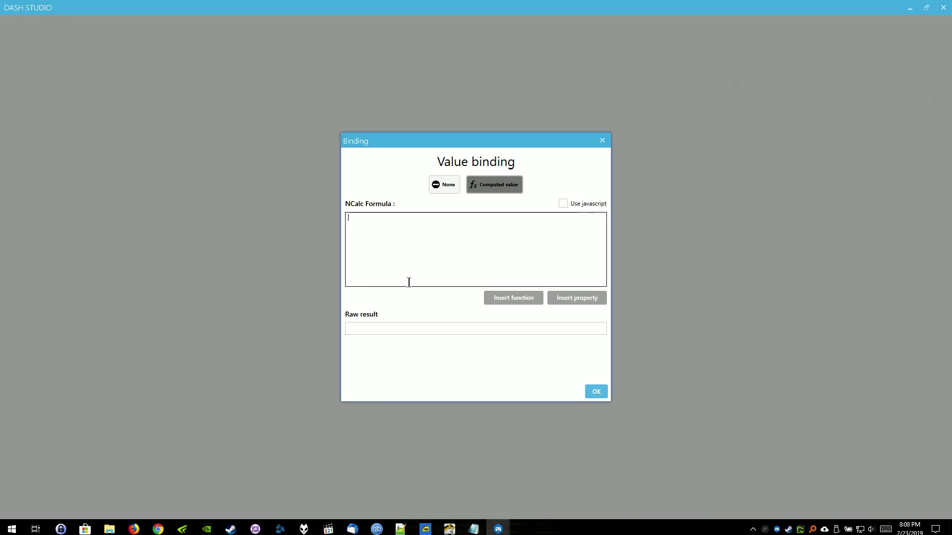
{"action": "right_click", "coordinate": [416, 248]}
{"action": "left_click", "coordinate": [439, 285]}
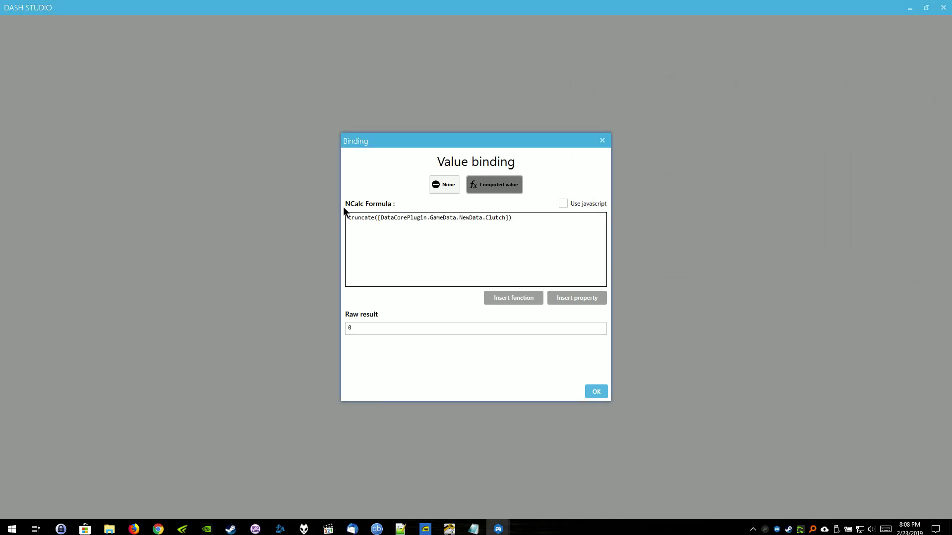
{"action": "left_click", "coordinate": [598, 392]}
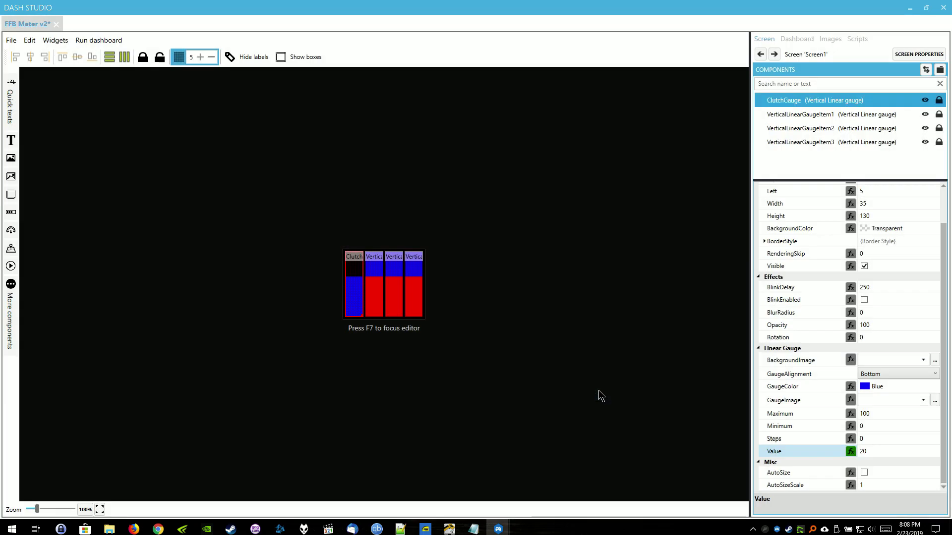
Rename the second gauge in the row as BrakeGauge.
{"action": "left_click", "coordinate": [378, 275]}
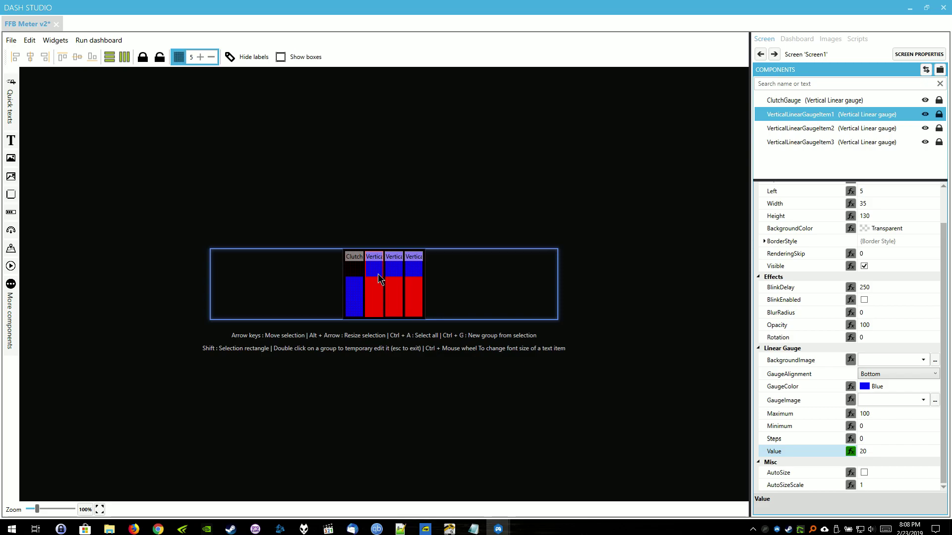
{"action": "left_click", "coordinate": [897, 198]}
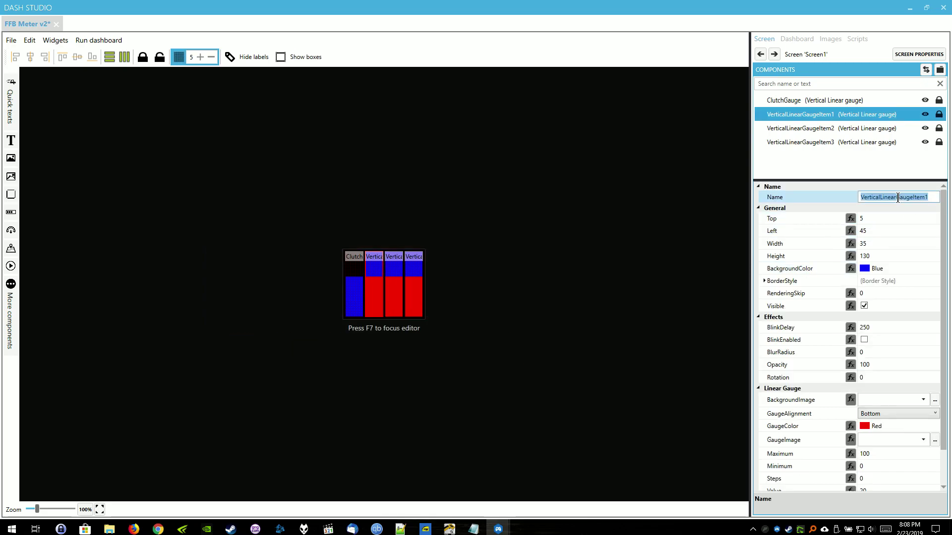
{"action": "type", "text": "BrakeGauge"}
Set BrakeGauge's background color to Transparent and its gauge color to Yellow.
{"action": "left_click", "coordinate": [862, 270]}
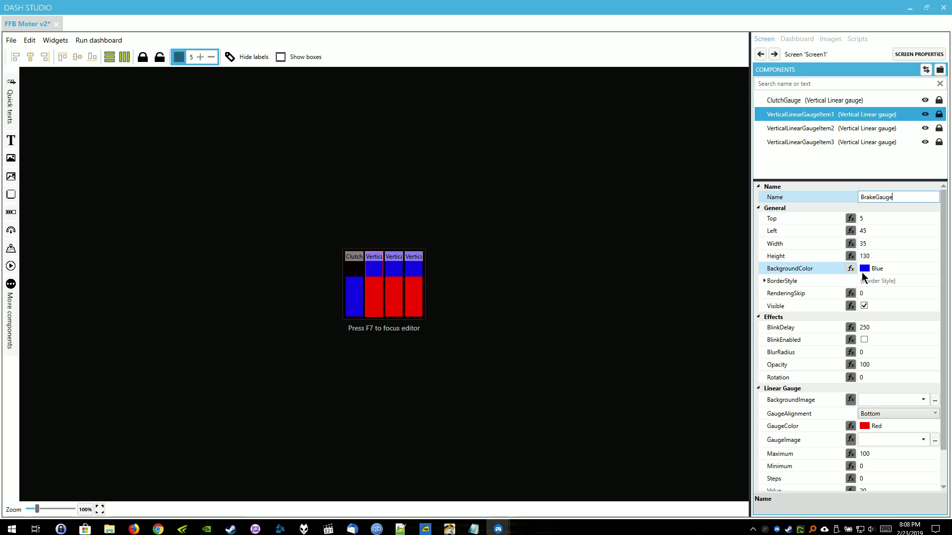
{"action": "left_click", "coordinate": [934, 269]}
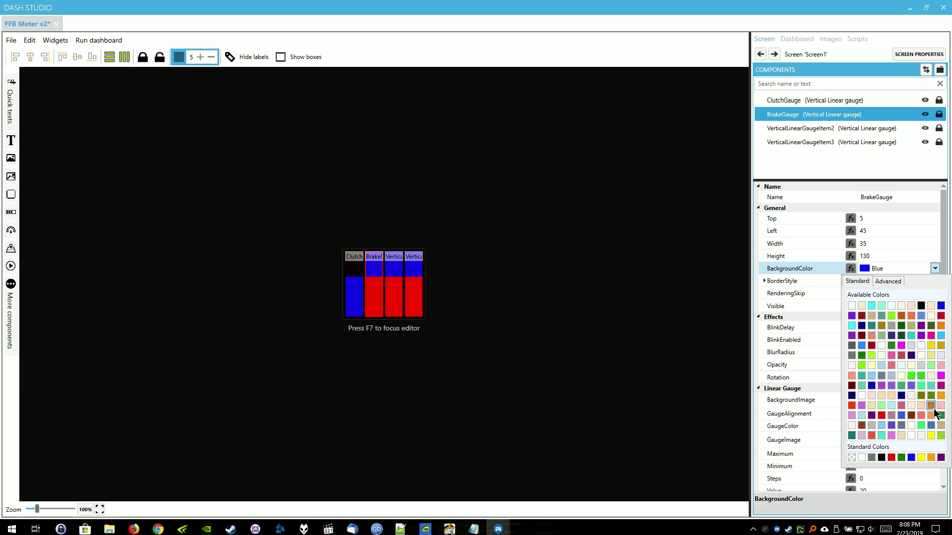
{"action": "left_click", "coordinate": [920, 457]}
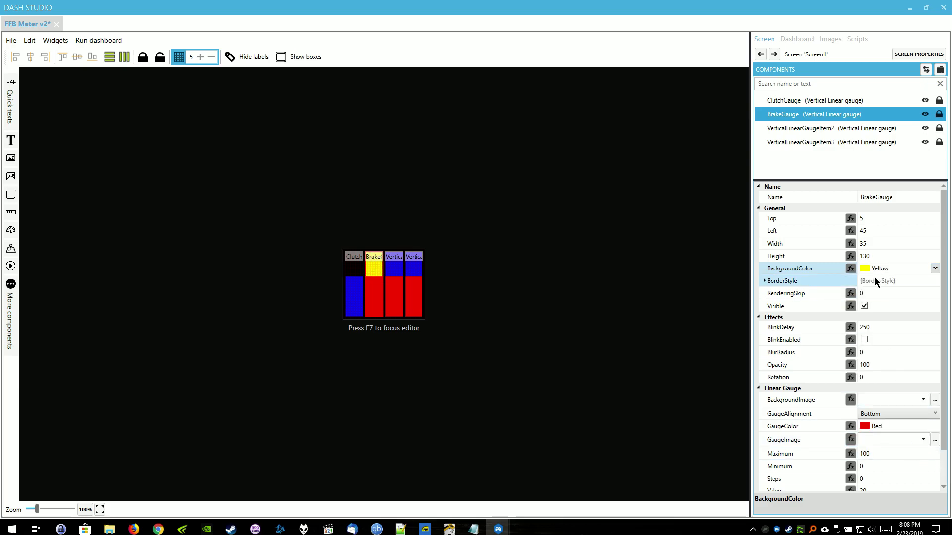
{"action": "left_click", "coordinate": [934, 268]}
{"action": "left_click", "coordinate": [852, 457]}
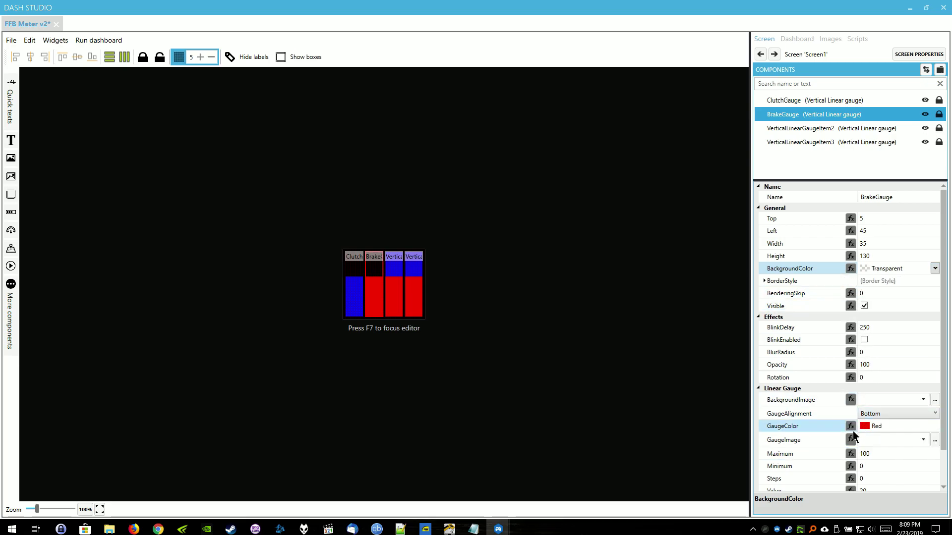
{"action": "left_click", "coordinate": [934, 427]}
{"action": "left_click", "coordinate": [934, 427]}
{"action": "left_click", "coordinate": [921, 410]}
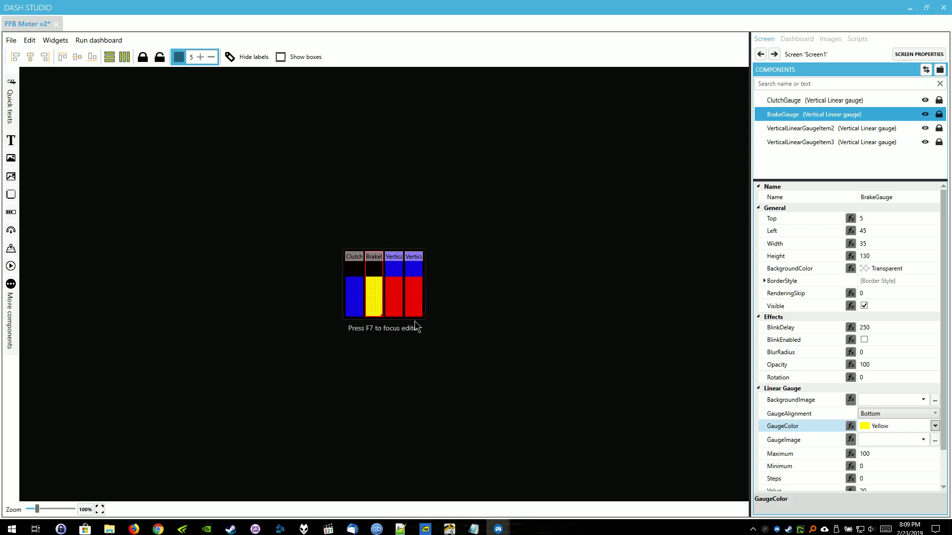
Bind BrakeGauge's value to the computed formula truncate([DataCorePlugin.GameData.NewData.Brake]), copied from the Notepad notes.
{"action": "left_click", "coordinate": [392, 288]}
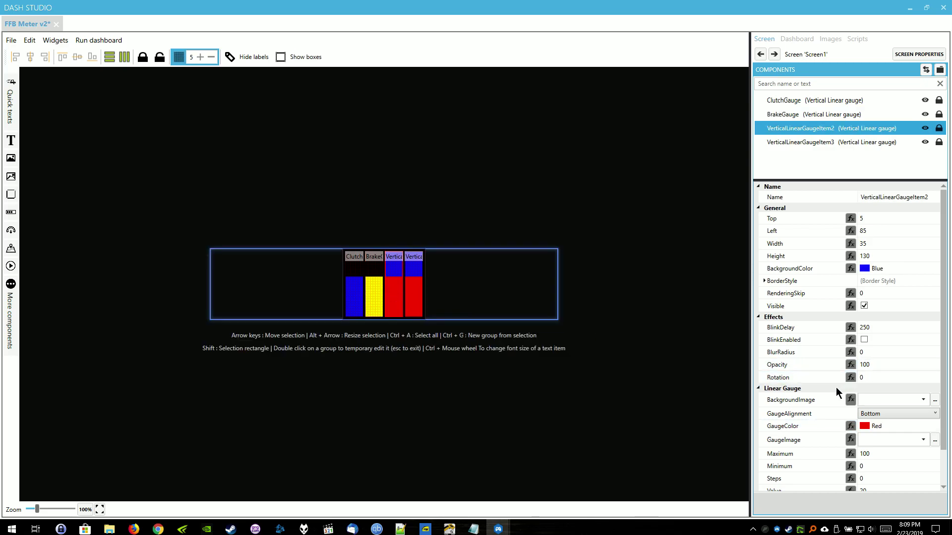
{"action": "left_click", "coordinate": [373, 296]}
{"action": "scroll", "coordinate": [860, 396], "scroll_direction": "down", "scroll_amount": 1}
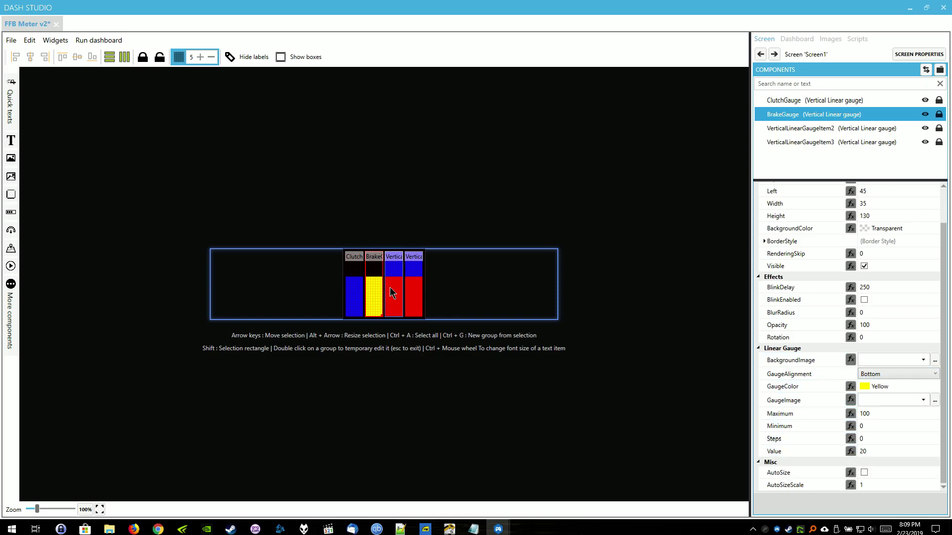
{"action": "left_click", "coordinate": [851, 451]}
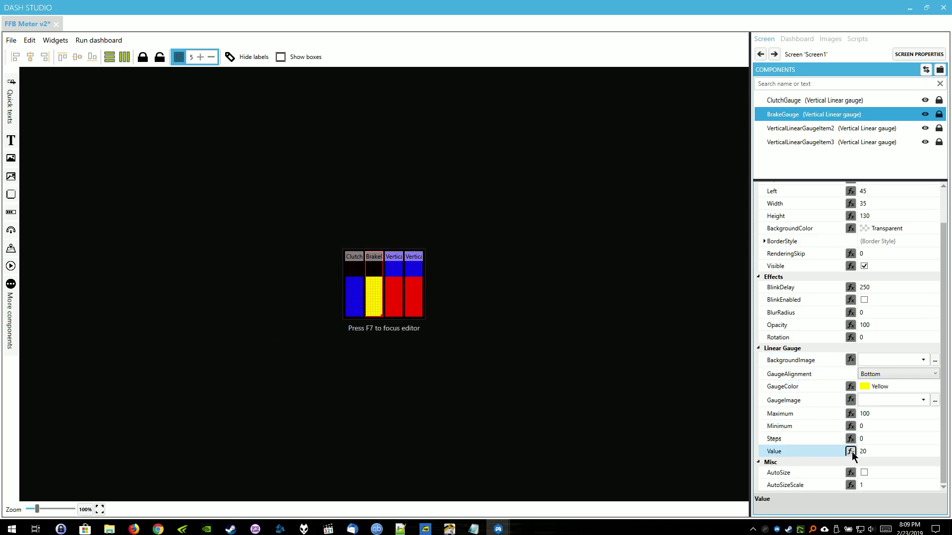
{"action": "left_click", "coordinate": [507, 184]}
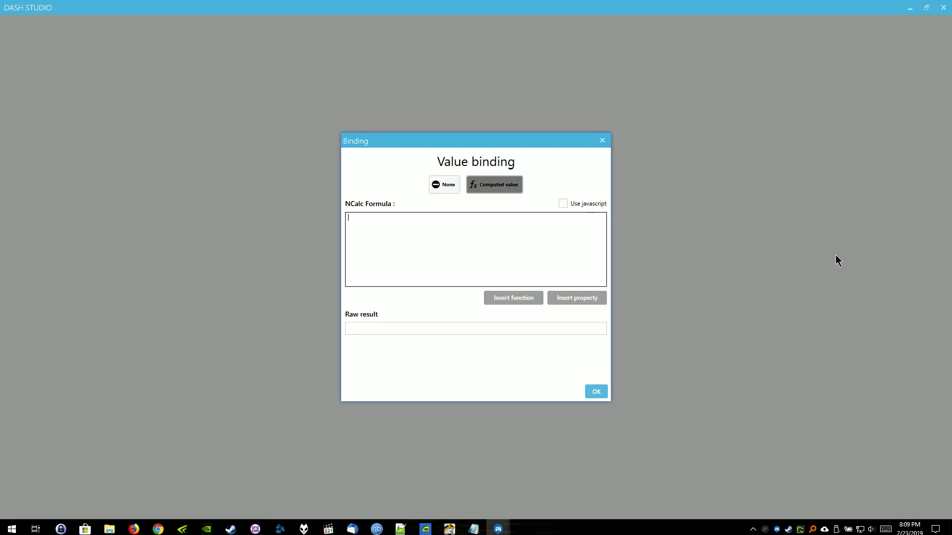
{"action": "key", "text": "alt+Tab"}
{"action": "left_click_drag", "start_coordinate": [671, 97], "coordinate": [631, 86]}
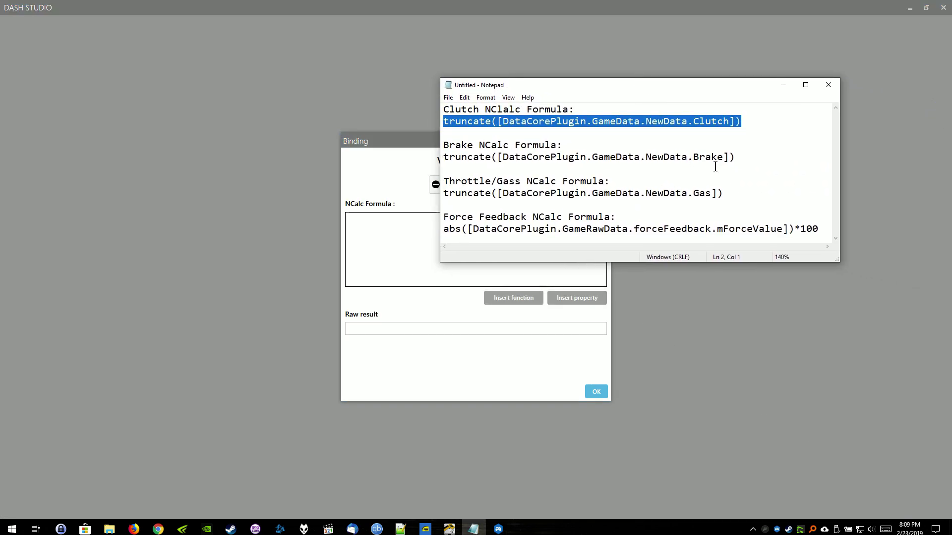
{"action": "left_click_drag", "start_coordinate": [741, 155], "coordinate": [445, 158]}
{"action": "key", "text": "ctrl+c"}
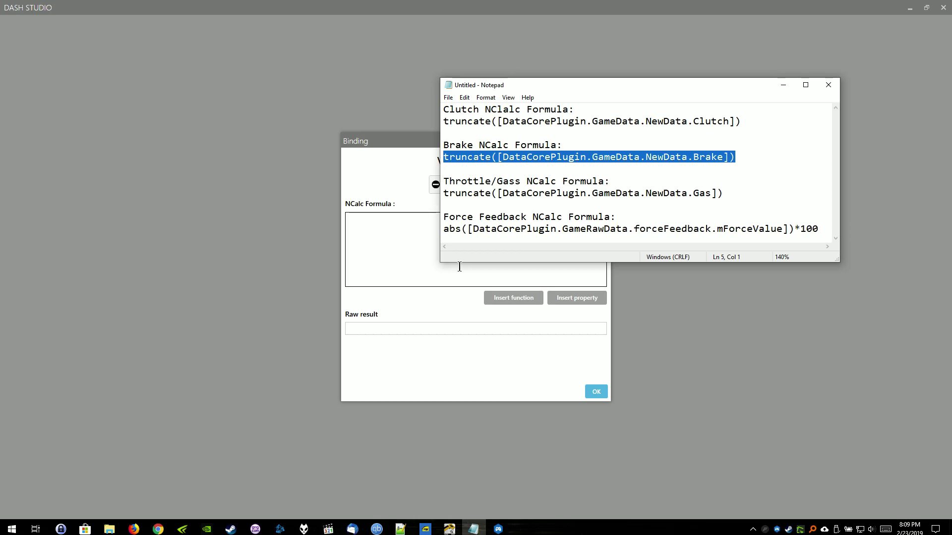
{"action": "left_click_drag", "start_coordinate": [535, 83], "coordinate": [535, 0]}
{"action": "left_click", "coordinate": [394, 235]}
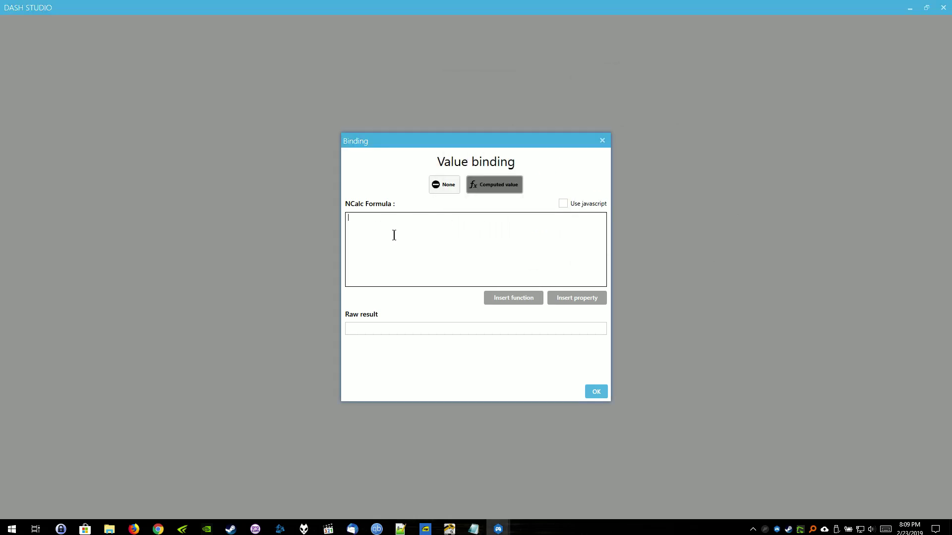
{"action": "key", "text": "ctrl+v"}
{"action": "left_click", "coordinate": [603, 389]}
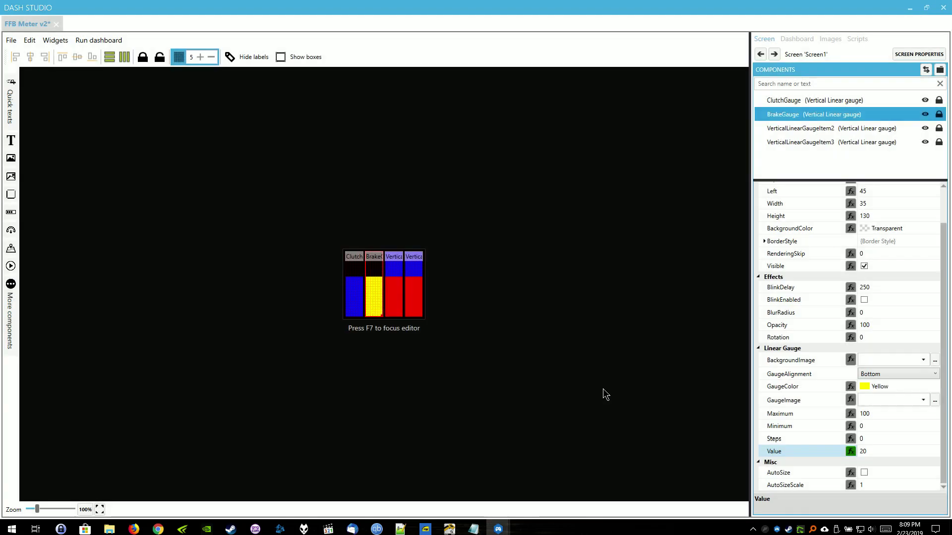
Rename the third gauge in the row as ThrottleGauge.
{"action": "left_click", "coordinate": [389, 276]}
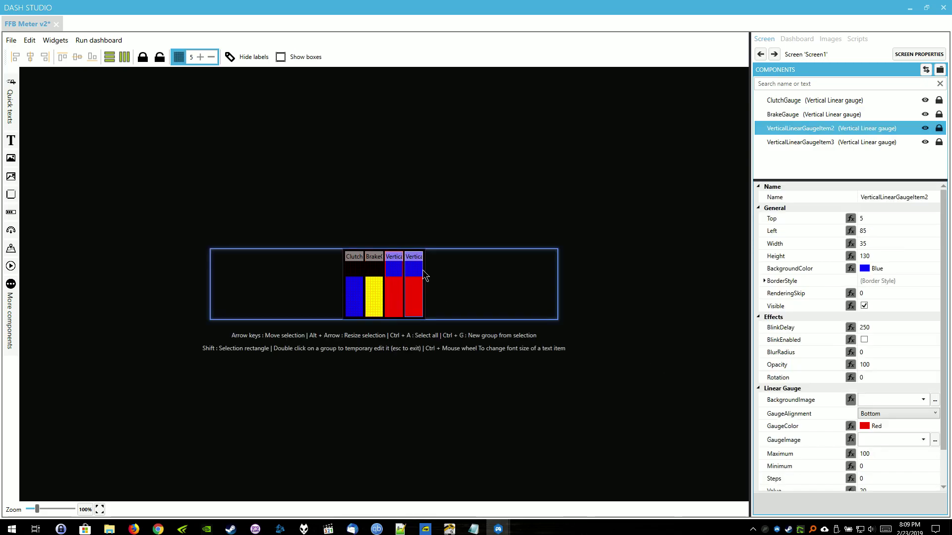
{"action": "double_click", "coordinate": [885, 197]}
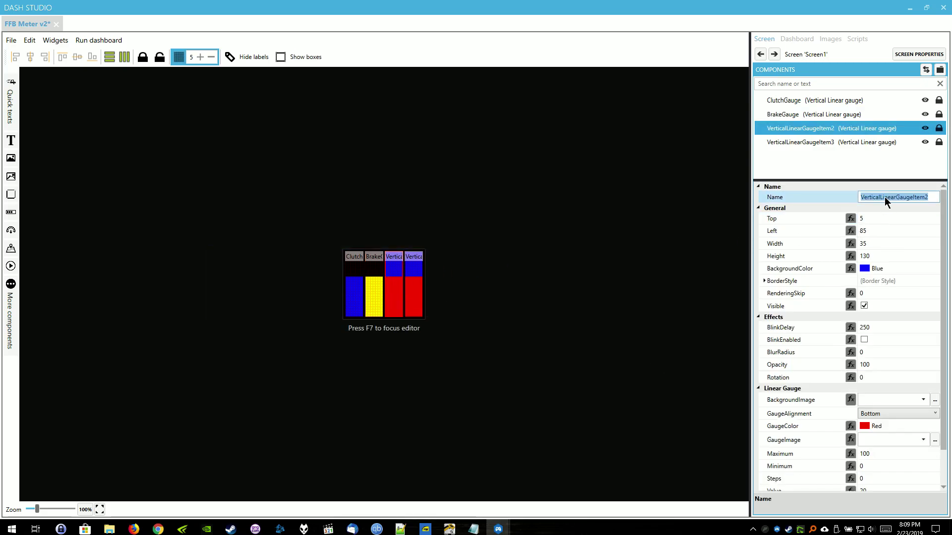
{"action": "type", "text": "ThrottleGauge"}
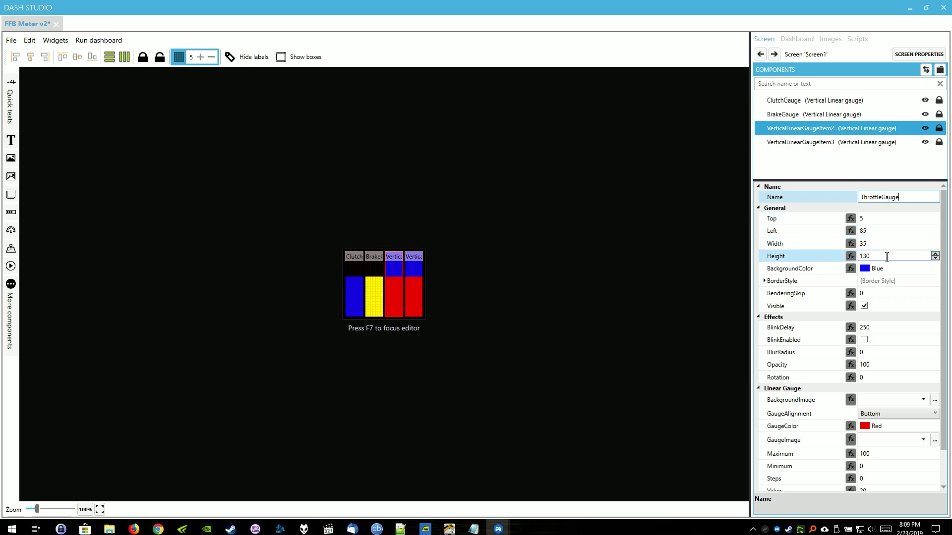
Set ThrottleGauge's background color to Transparent and its gauge color to Green.
{"action": "left_click", "coordinate": [935, 268]}
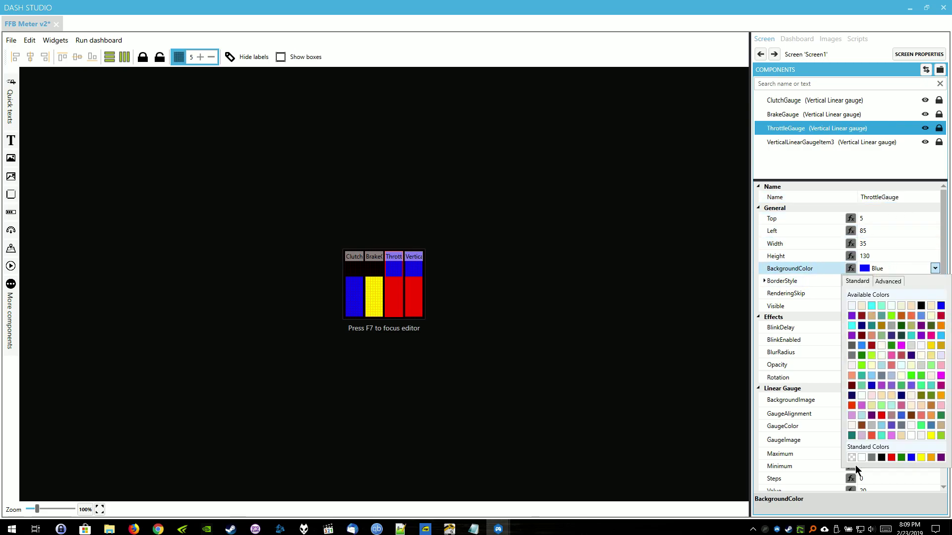
{"action": "left_click", "coordinate": [855, 465]}
{"action": "scroll", "coordinate": [873, 377], "scroll_direction": "down", "scroll_amount": 2}
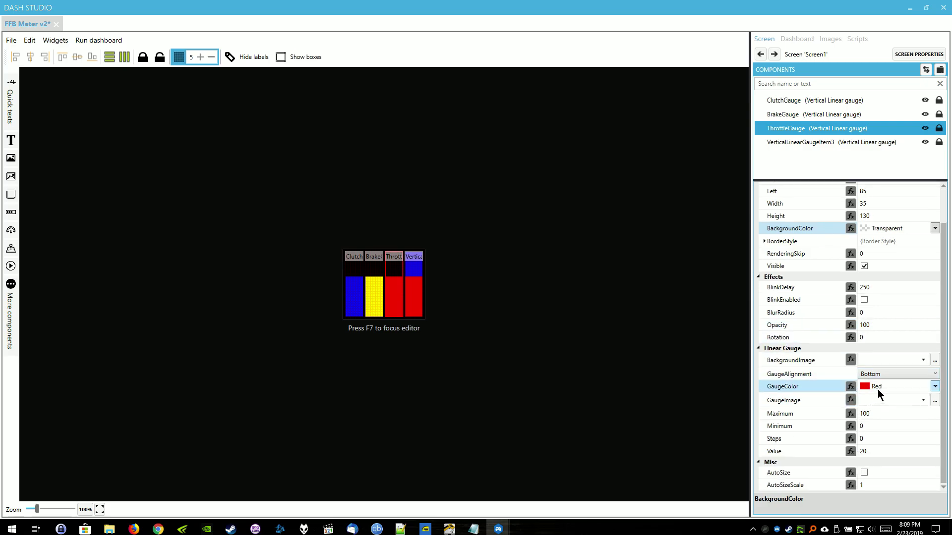
{"action": "left_click", "coordinate": [934, 387]}
{"action": "left_click", "coordinate": [900, 371]}
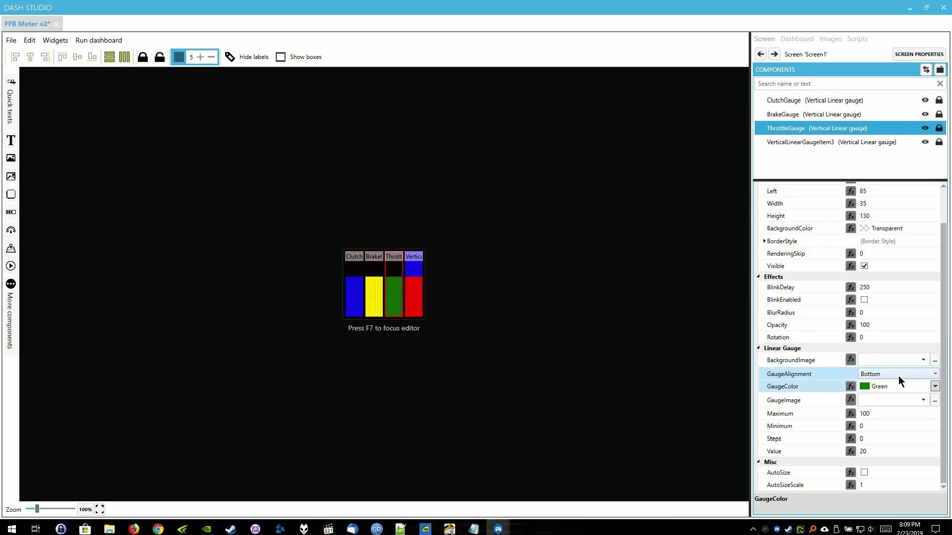
Bind ThrottleGauge's value to the computed formula truncate([DataCorePlugin.GameData.NewData.Gas]), copied from the Notepad notes.
{"action": "left_click", "coordinate": [851, 452]}
{"action": "left_click", "coordinate": [494, 184]}
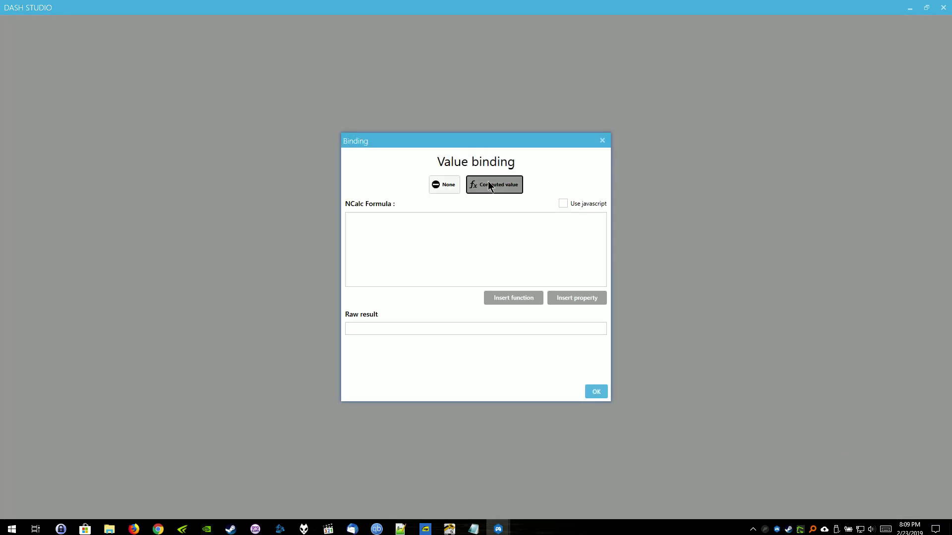
{"action": "left_click", "coordinate": [476, 236]}
{"action": "key", "text": "alt+Tab"}
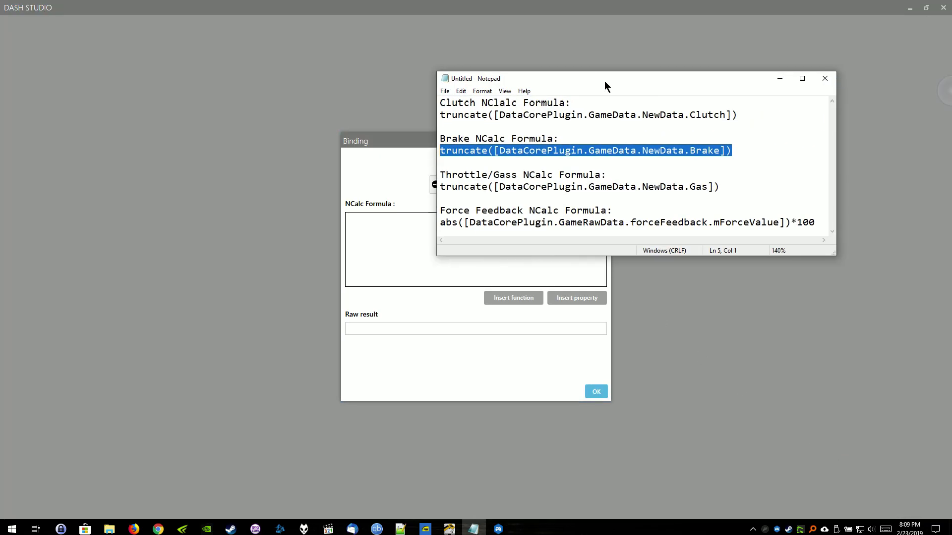
{"action": "left_click_drag", "start_coordinate": [734, 191], "coordinate": [435, 191]}
{"action": "key", "text": "ctrl+c"}
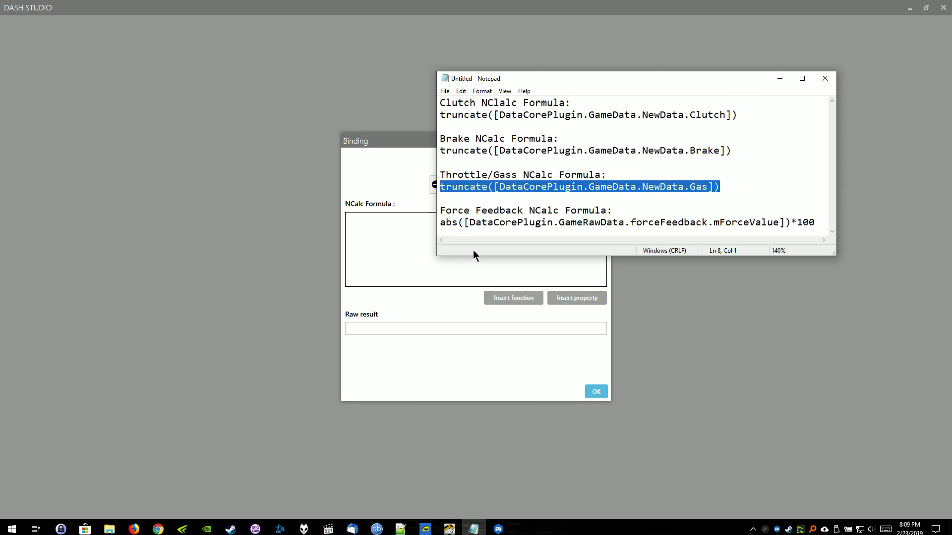
{"action": "key", "text": "alt+Tab"}
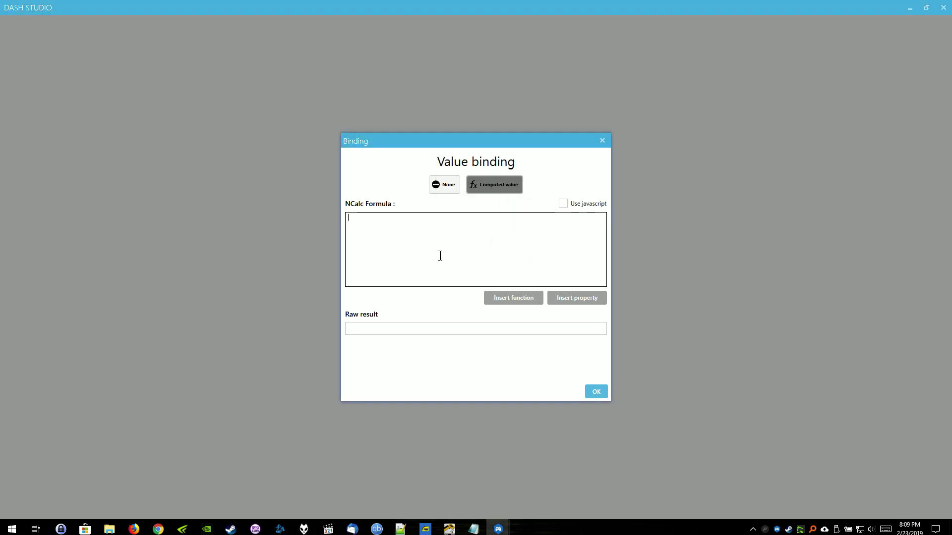
{"action": "key", "text": "ctrl+v"}
{"action": "left_click", "coordinate": [600, 392]}
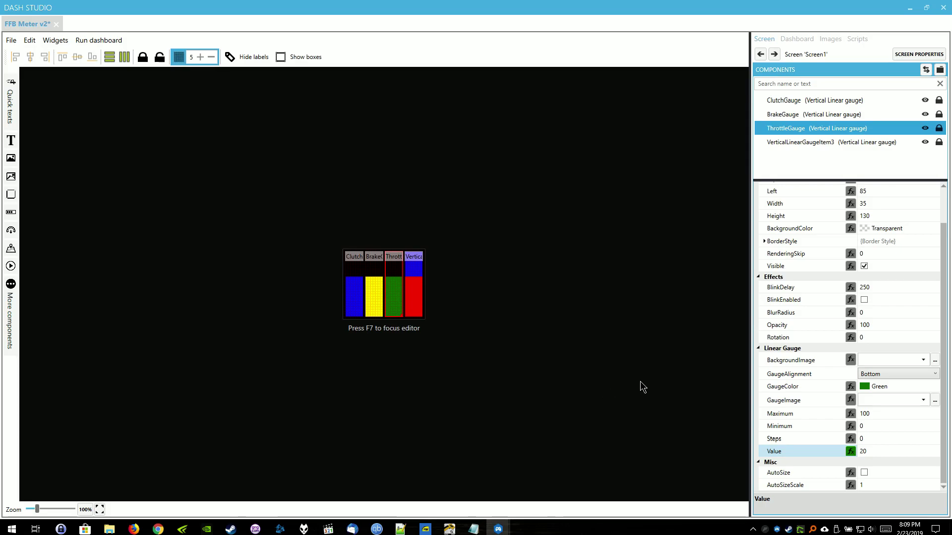
Rename the fourth gauge in the row as FFBGauge and set its background color to Transparent.
{"action": "left_click", "coordinate": [418, 279]}
{"action": "left_click", "coordinate": [892, 197]}
{"action": "double_click", "coordinate": [898, 197]}
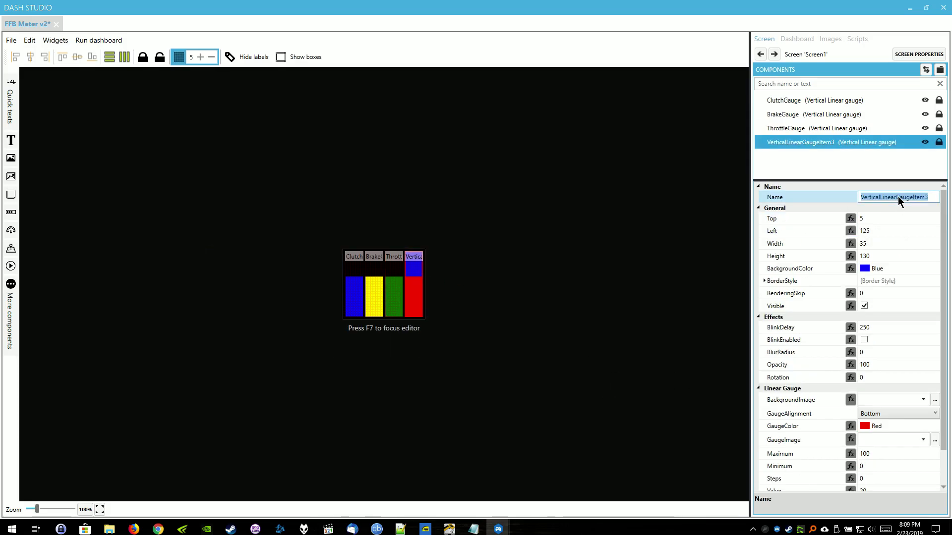
{"action": "type", "text": "FFB"}
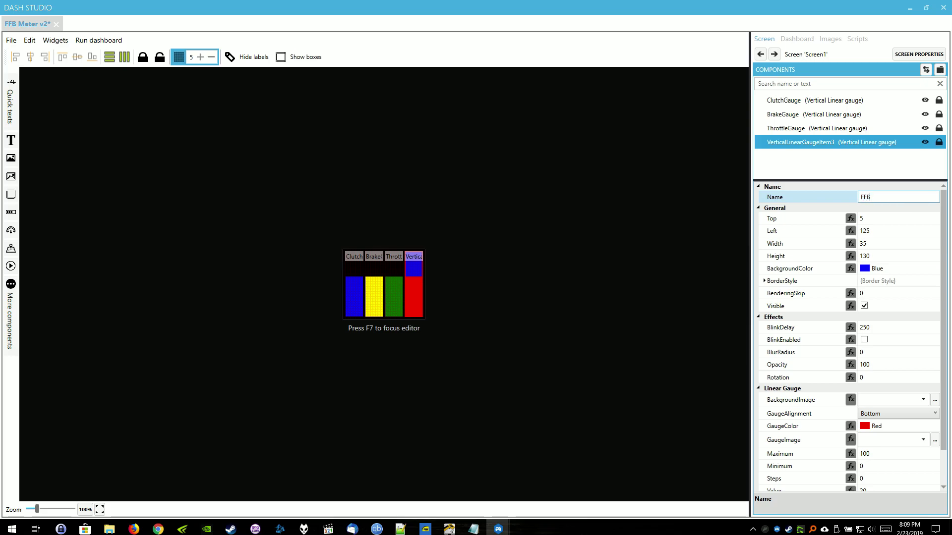
{"action": "type", "text": "Gauge"}
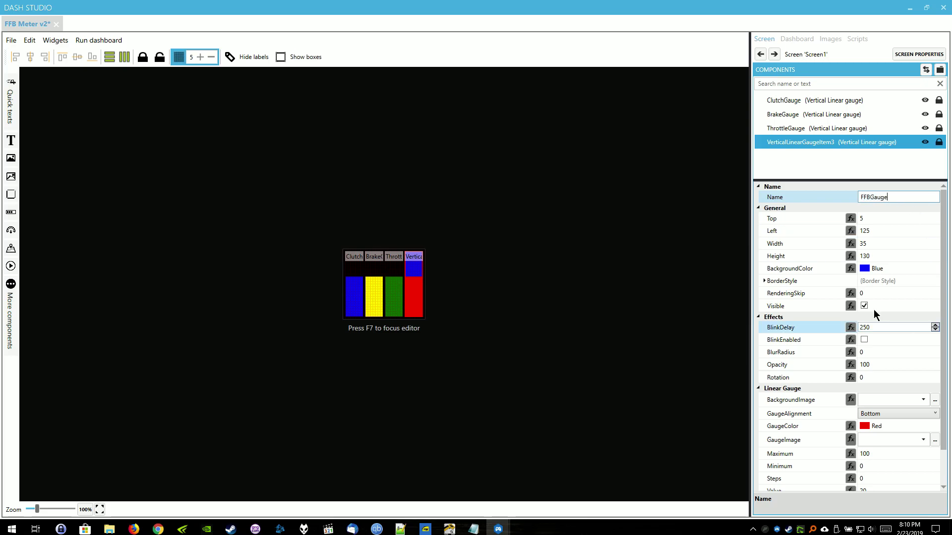
{"action": "left_click", "coordinate": [935, 268]}
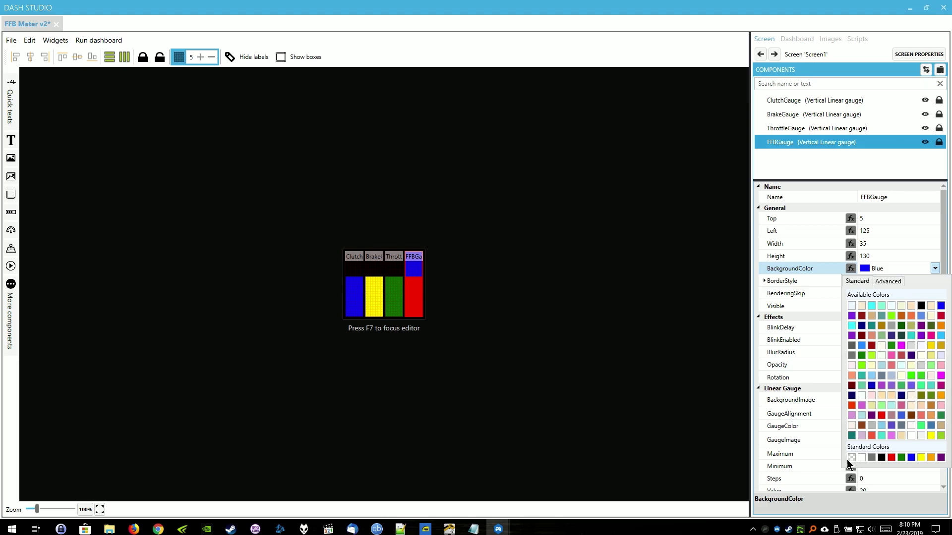
{"action": "left_click", "coordinate": [851, 457]}
Bind FFBGauge's gauge color to the computed color formula abs([DataCorePlugin.GameRawData.forceFeedback.mForceValue])*100, copied from the Notepad notes.
{"action": "scroll", "coordinate": [908, 314], "scroll_direction": "down", "scroll_amount": 1}
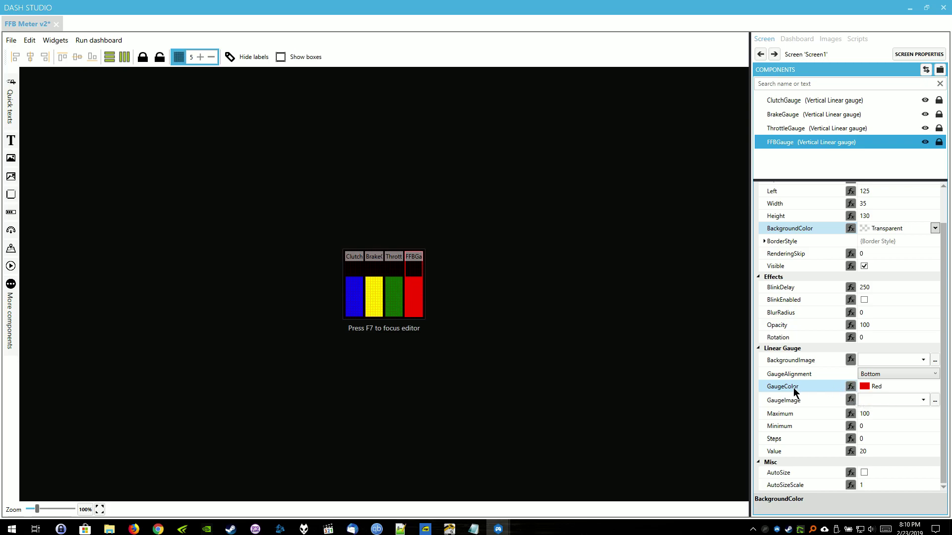
{"action": "left_click", "coordinate": [851, 388]}
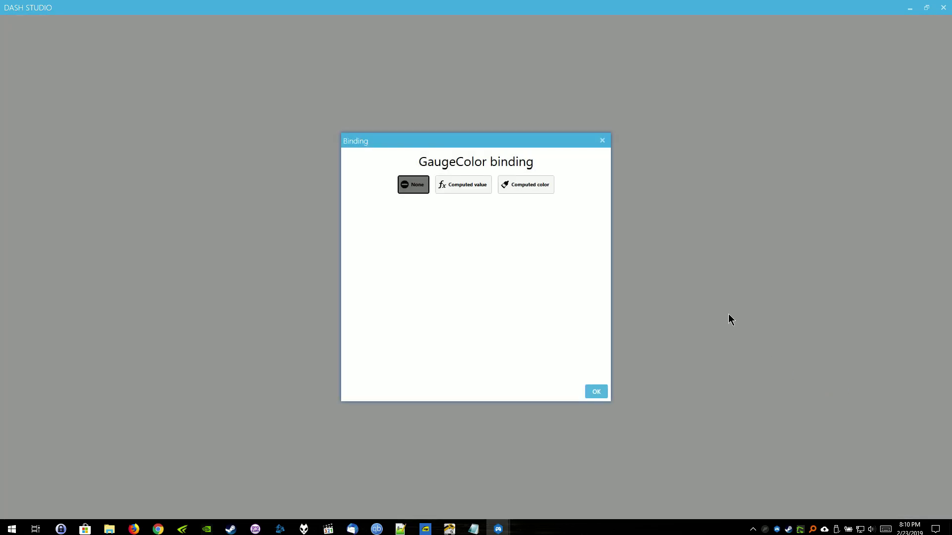
{"action": "left_click", "coordinate": [519, 185]}
{"action": "left_click", "coordinate": [473, 530]}
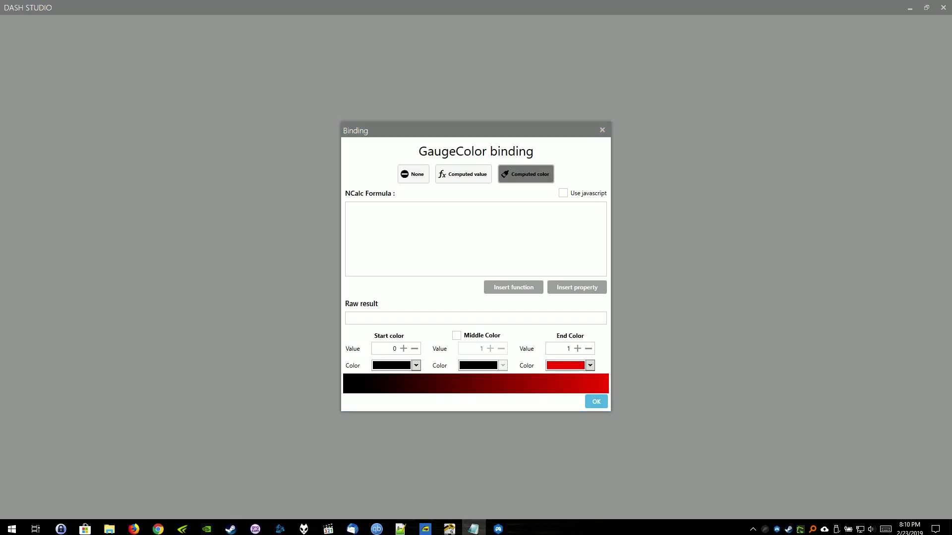
{"action": "left_click_drag", "start_coordinate": [842, 212], "coordinate": [452, 218]}
{"action": "left_click_drag", "start_coordinate": [612, 68], "coordinate": [951, 99]}
{"action": "left_click", "coordinate": [453, 240]}
{"action": "type", "text": "abs([DataCorePlugin.GameRawData.forceFeedback.mForceValue])*100"}
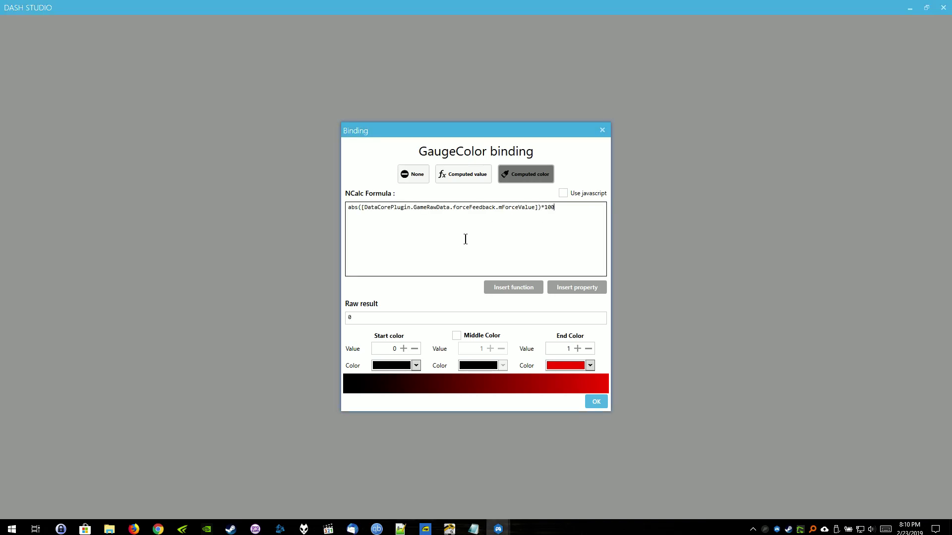
Set the gauge color gradient's start color to White and enable its middle color.
{"action": "left_click", "coordinate": [395, 349]}
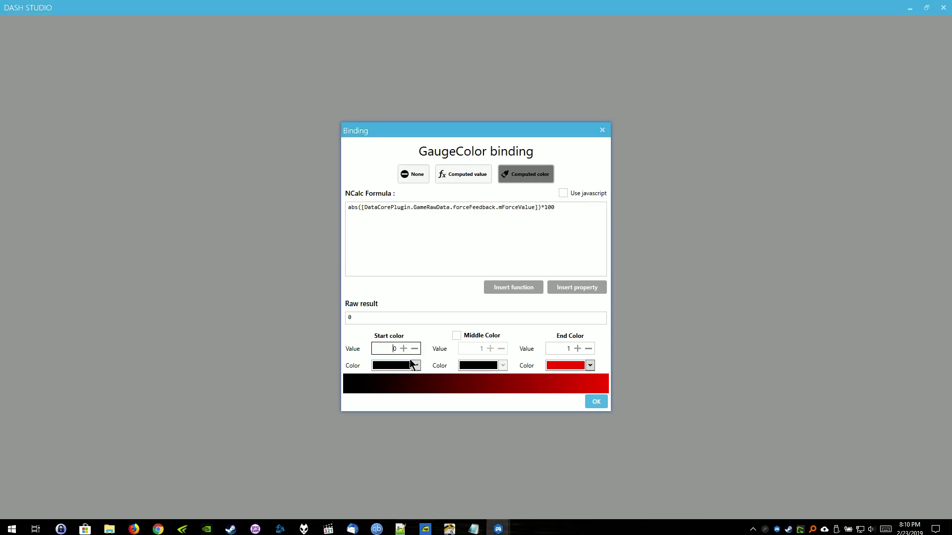
{"action": "left_click", "coordinate": [404, 366]}
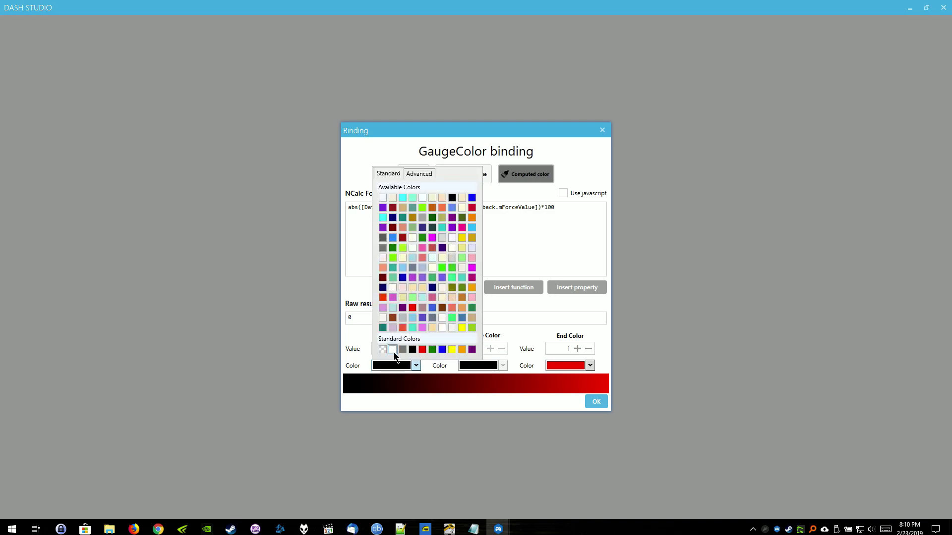
{"action": "left_click", "coordinate": [393, 350]}
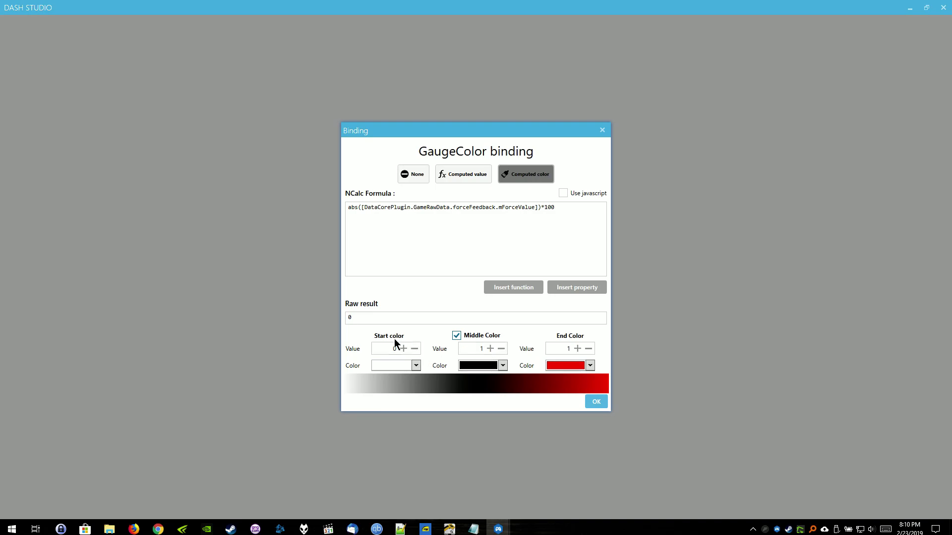
Try Green as the gradient's start color and return it to White.
{"action": "left_click", "coordinate": [408, 365]}
{"action": "left_click", "coordinate": [428, 346]}
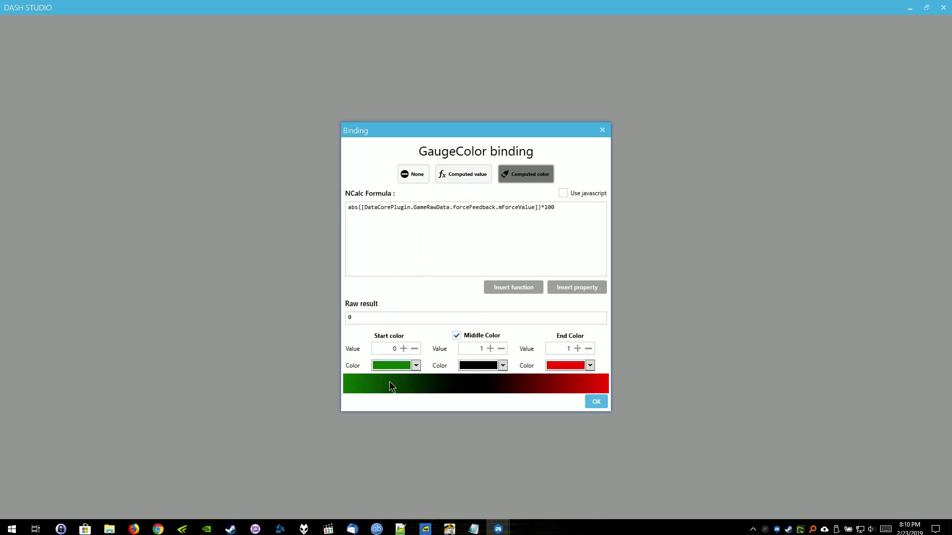
{"action": "left_click", "coordinate": [408, 370]}
{"action": "left_click", "coordinate": [395, 351]}
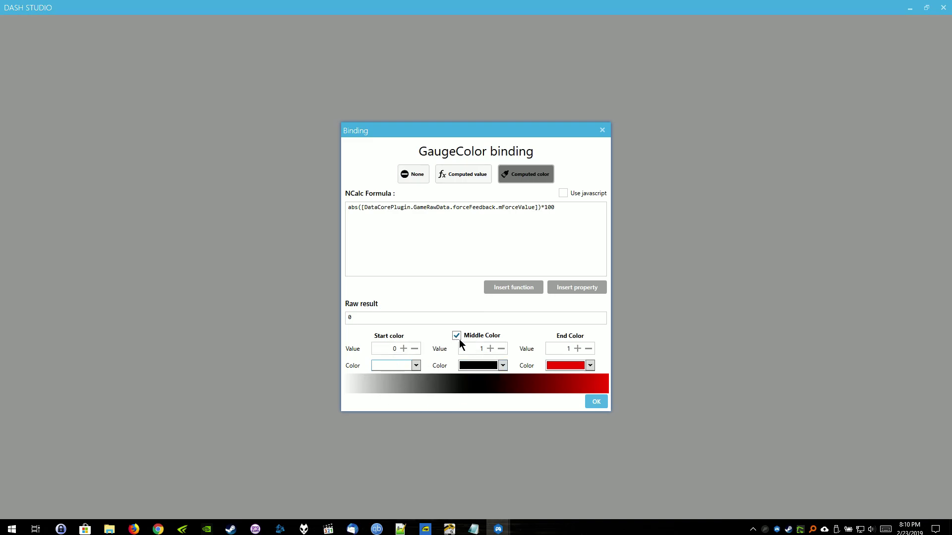
Set the gradient's middle color to Orange at value 50.
{"action": "left_click", "coordinate": [483, 349]}
{"action": "key", "text": "Delete"}
{"action": "type", "text": "50"}
{"action": "left_click", "coordinate": [502, 365]}
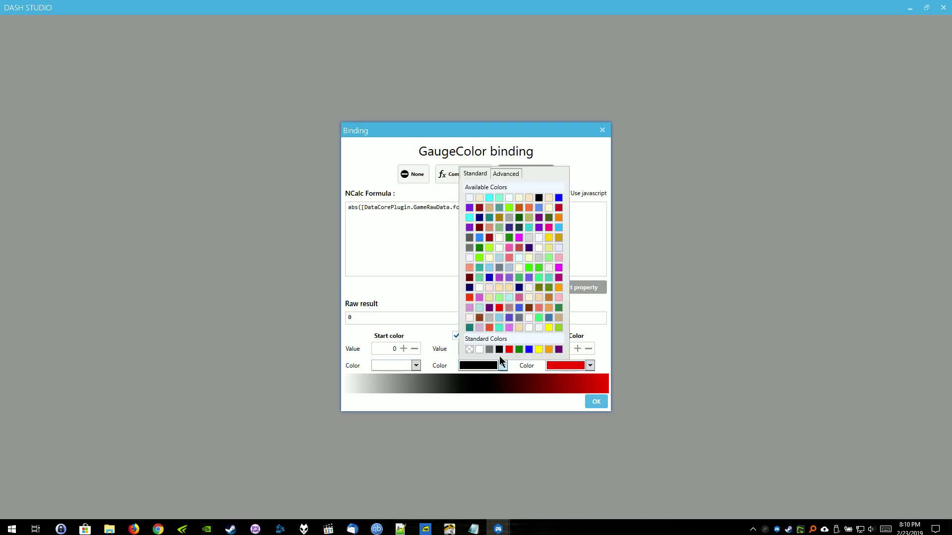
{"action": "left_click", "coordinate": [549, 349]}
Set the gradient's end color value to 100 and apply the gauge color binding.
{"action": "left_click", "coordinate": [567, 348]}
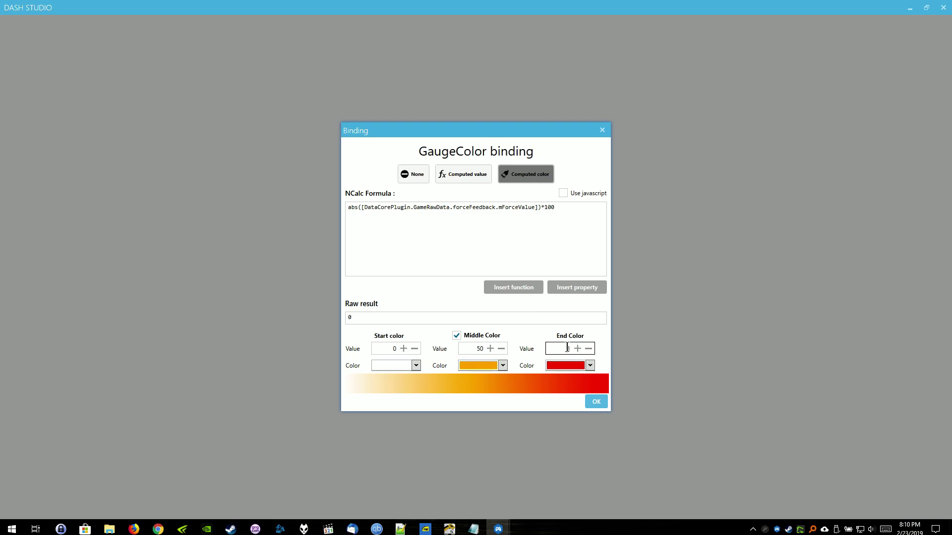
{"action": "type", "text": "00"}
{"action": "left_click", "coordinate": [596, 402]}
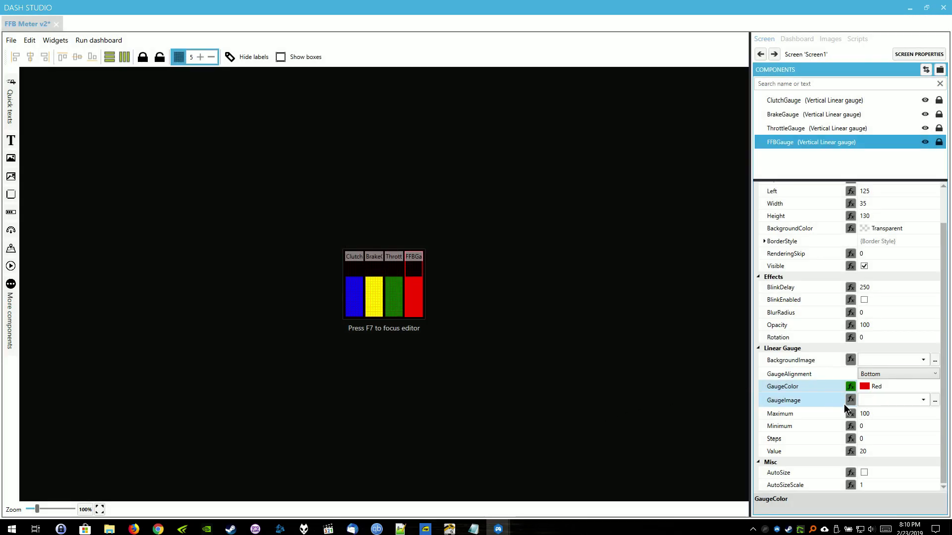
Bind FFBGauge's value to the computed formula abs([DataCorePlugin.GameRawData.forceFeedback.mForceValue])*100, copied from the Notepad notes.
{"action": "left_click", "coordinate": [851, 452]}
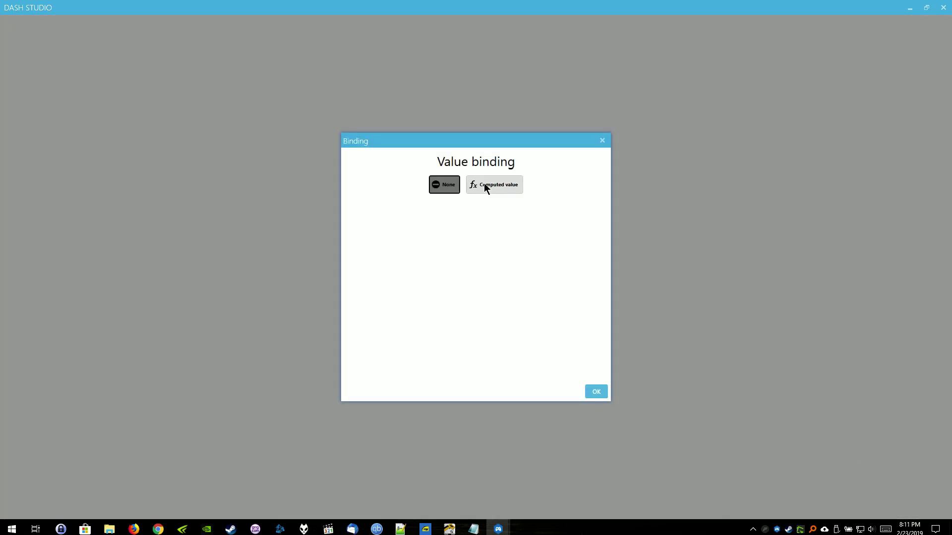
{"action": "left_click", "coordinate": [486, 185]}
{"action": "left_click_drag", "start_coordinate": [951, 82], "coordinate": [558, 67]}
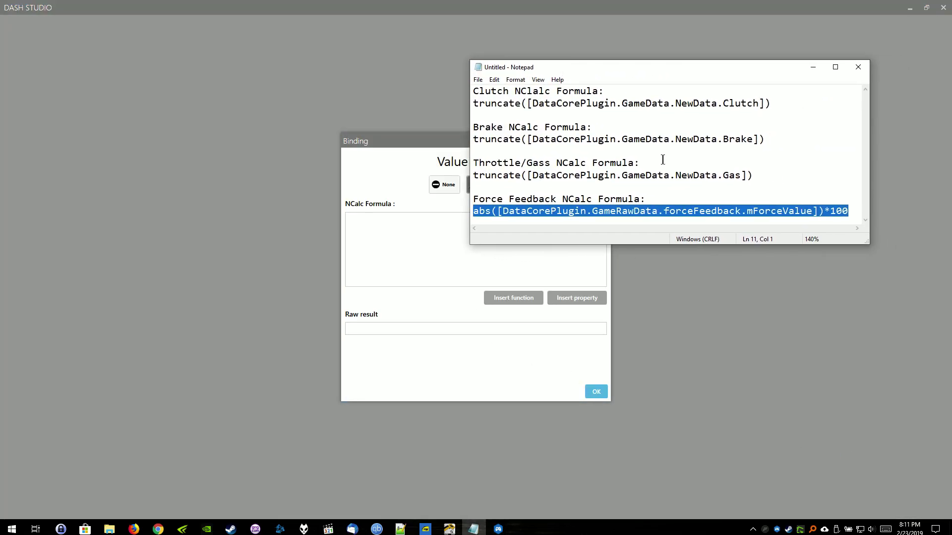
{"action": "right_click", "coordinate": [836, 207]}
{"action": "left_click", "coordinate": [829, 248]}
{"action": "left_click", "coordinate": [413, 285]}
{"action": "right_click", "coordinate": [412, 248]}
{"action": "left_click", "coordinate": [442, 282]}
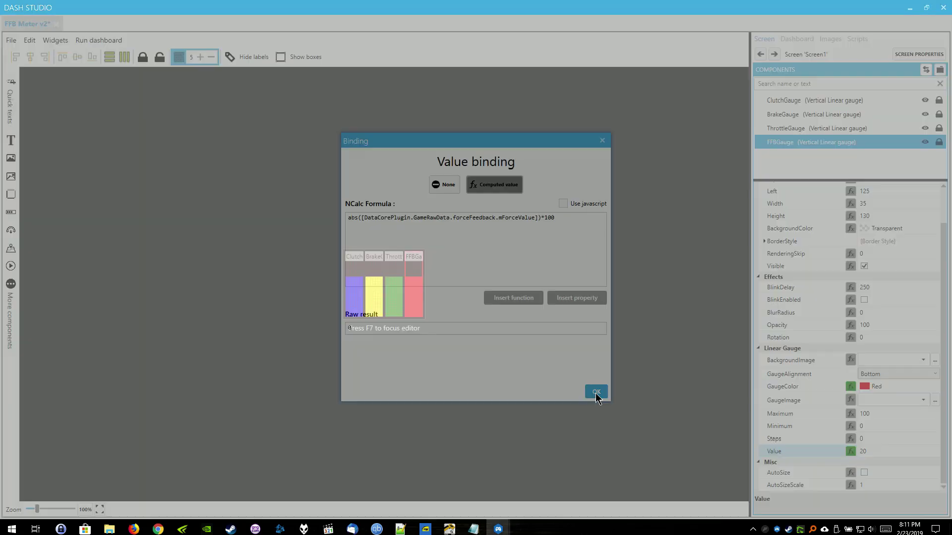
{"action": "left_click", "coordinate": [596, 392]}
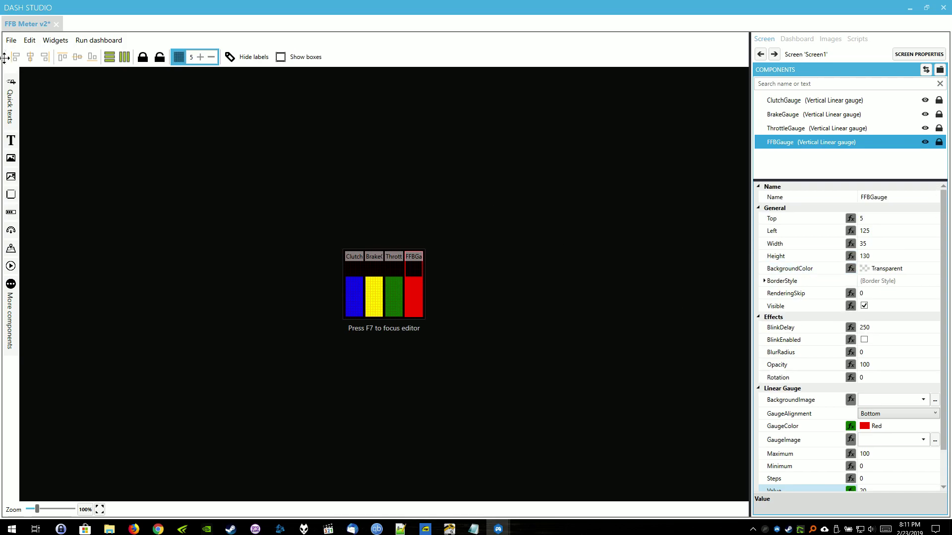
Save the FFB Meter v2 dashboard, close the Dash Studio editor and clear the Notepad notes out of the way.
{"action": "left_click", "coordinate": [11, 41]}
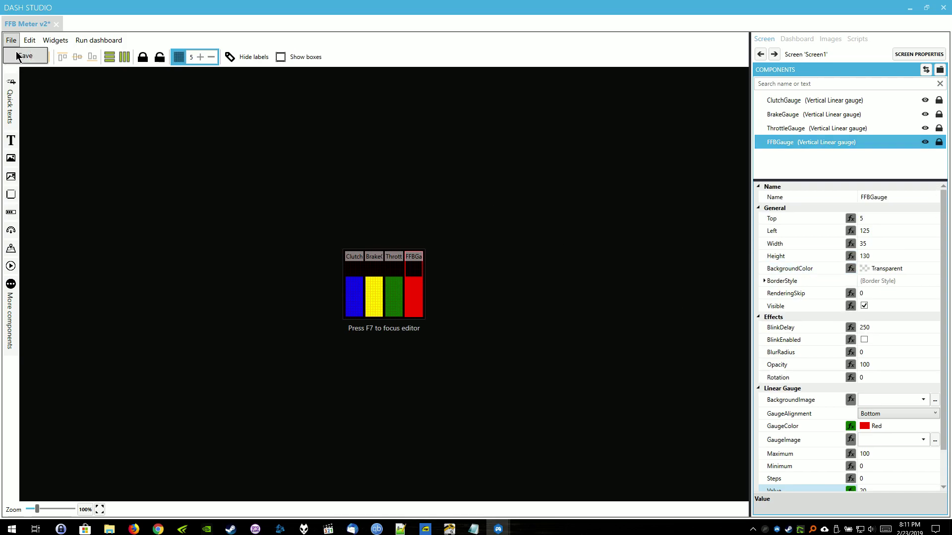
{"action": "left_click", "coordinate": [19, 55]}
{"action": "left_click", "coordinate": [942, 7]}
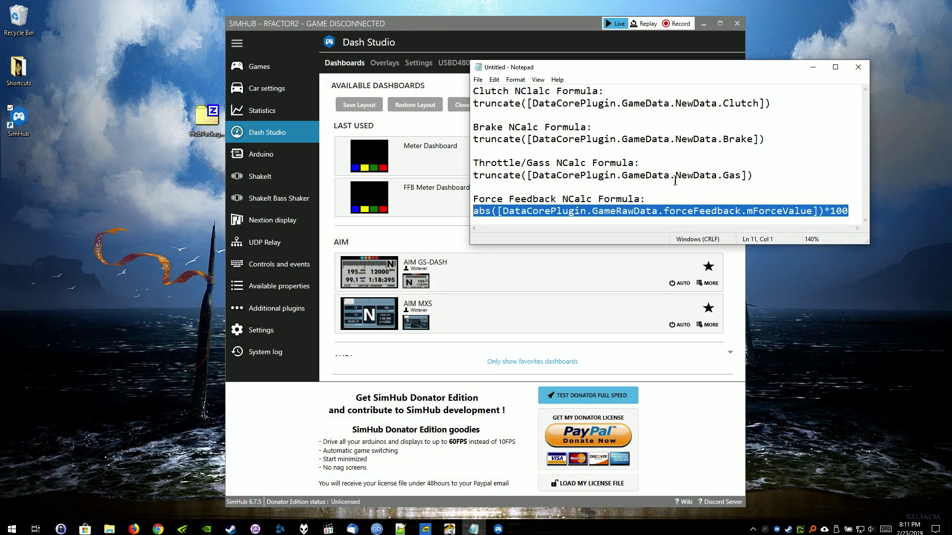
{"action": "left_click_drag", "start_coordinate": [767, 69], "coordinate": [951, 80]}
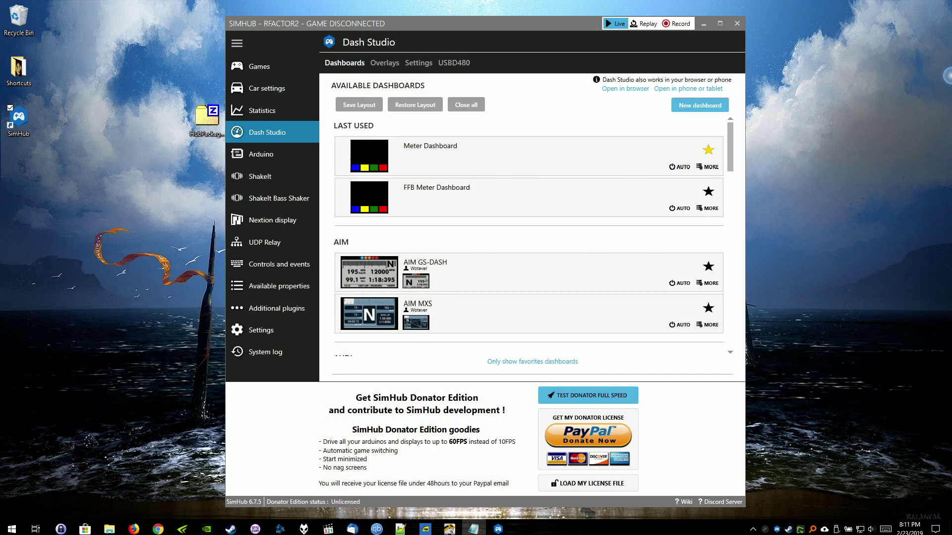
Start the uncategorized FFB Meter v2 dashboard in windowed mode and, with SimHub minimized, move the meter window lower on the desktop.
{"action": "scroll", "coordinate": [486, 255], "scroll_direction": "down", "scroll_amount": 9}
{"action": "scroll", "coordinate": [484, 218], "scroll_direction": "up", "scroll_amount": 4}
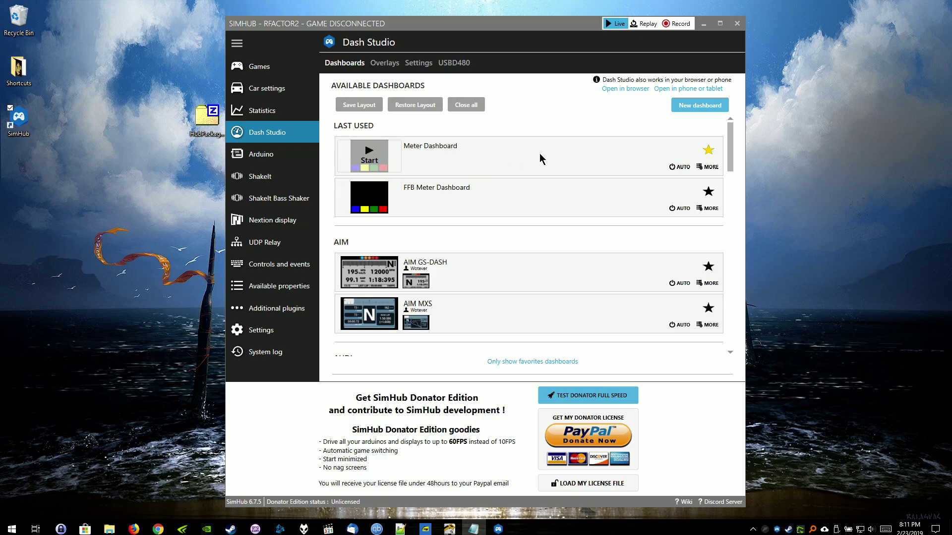
{"action": "scroll", "coordinate": [496, 179], "scroll_direction": "down", "scroll_amount": 8}
{"action": "scroll", "coordinate": [465, 198], "scroll_direction": "down", "scroll_amount": 3}
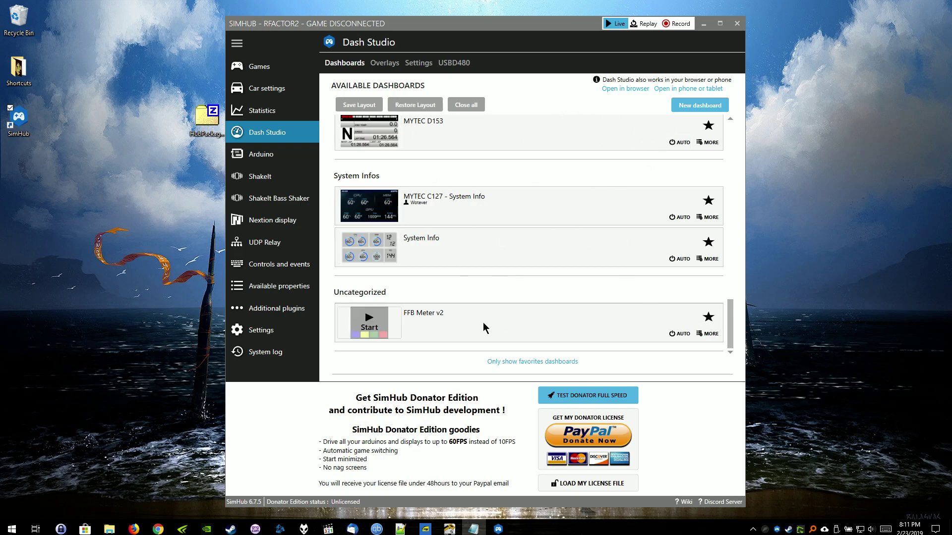
{"action": "left_click", "coordinate": [369, 323]}
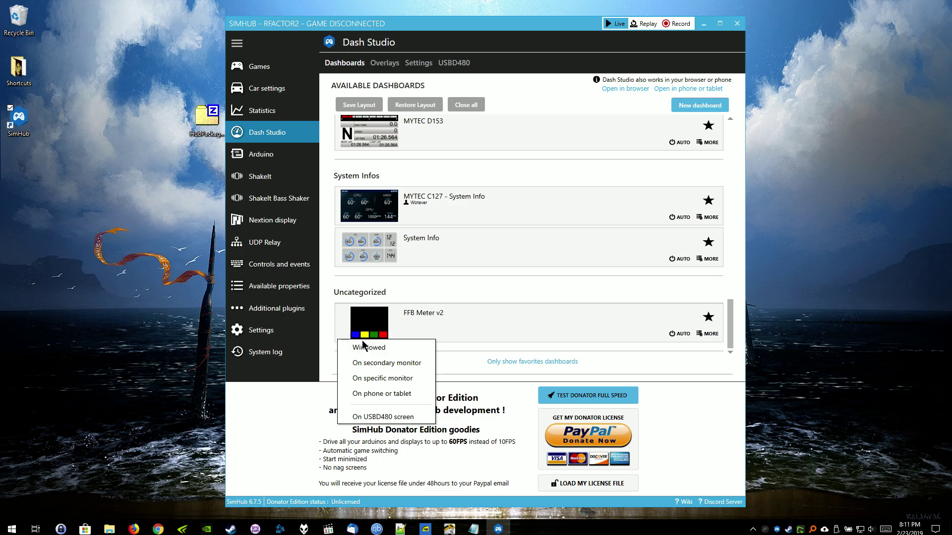
{"action": "left_click", "coordinate": [369, 348]}
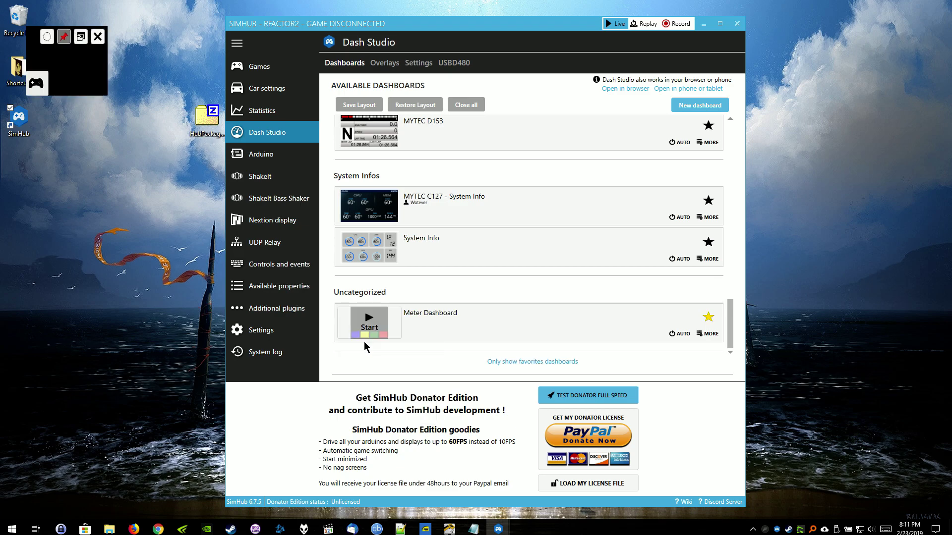
{"action": "left_click", "coordinate": [703, 24]}
{"action": "left_click_drag", "start_coordinate": [75, 53], "coordinate": [142, 210]}
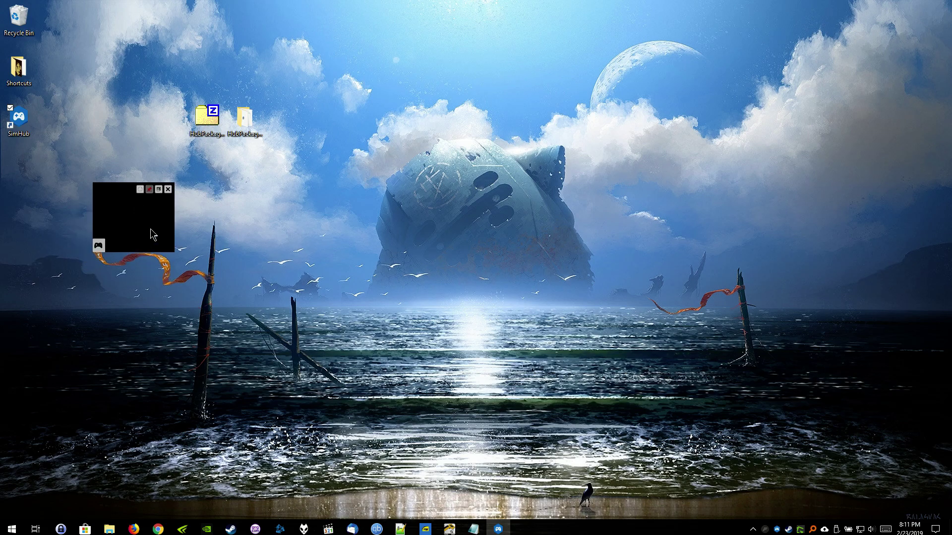
Switch to Steam, launch rFactor 2 from the library and close the Steam window.
{"action": "left_click", "coordinate": [231, 529]}
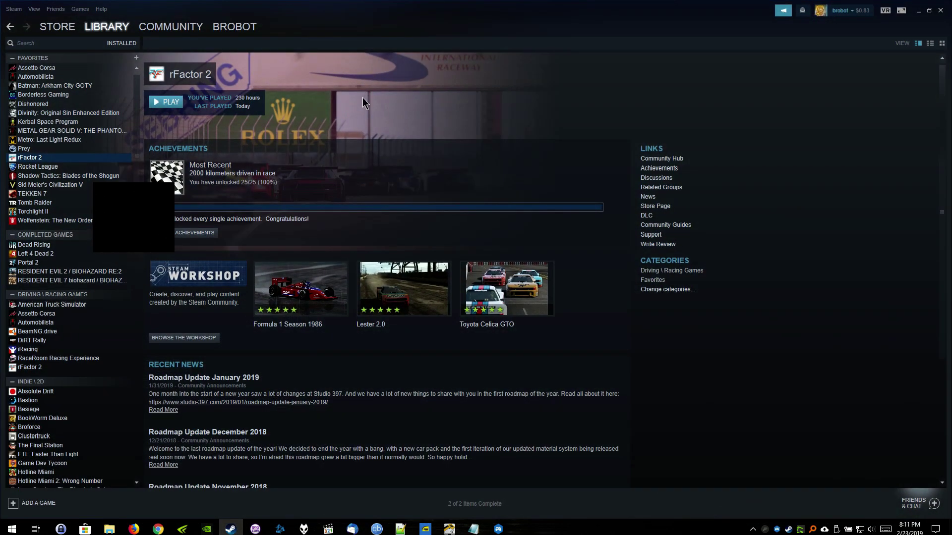
{"action": "left_click", "coordinate": [158, 100]}
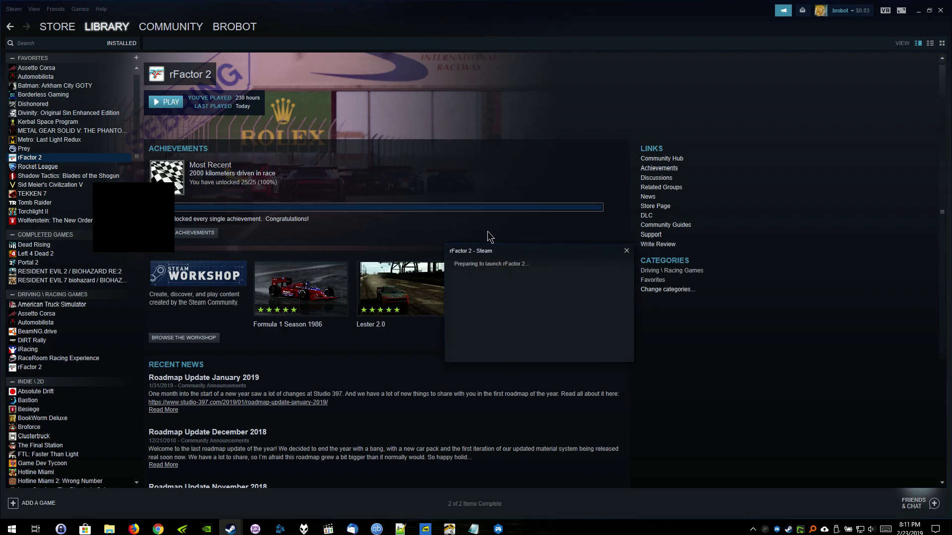
{"action": "left_click", "coordinate": [940, 11]}
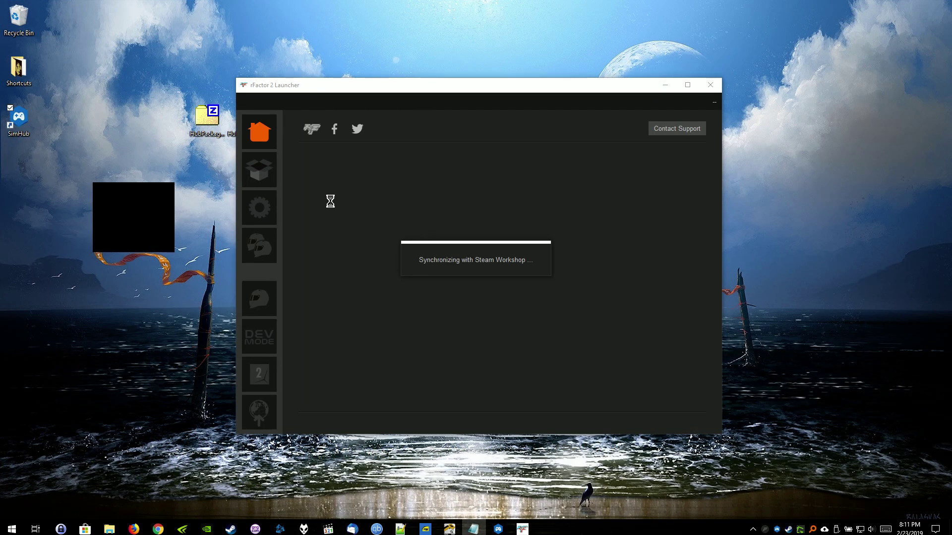
Set the rFactor 2 display mode to Borderless in the launcher's video settings and accept the video setup.
{"action": "mouse_move", "coordinate": [117, 210]}
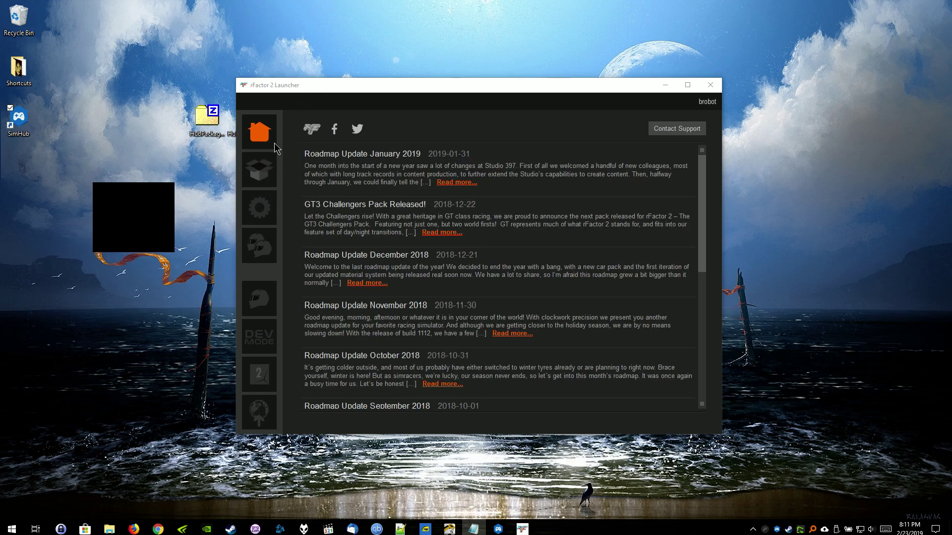
{"action": "left_click", "coordinate": [258, 212]}
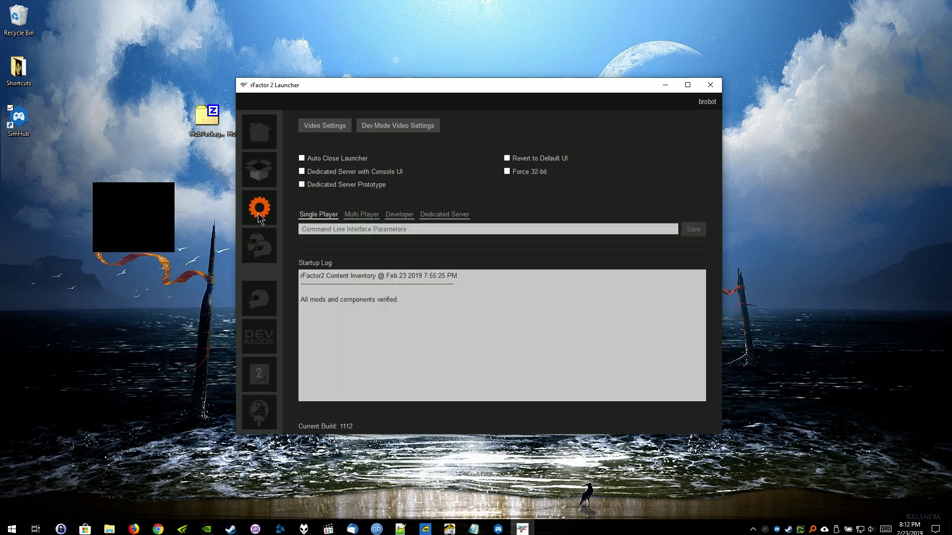
{"action": "left_click", "coordinate": [326, 130]}
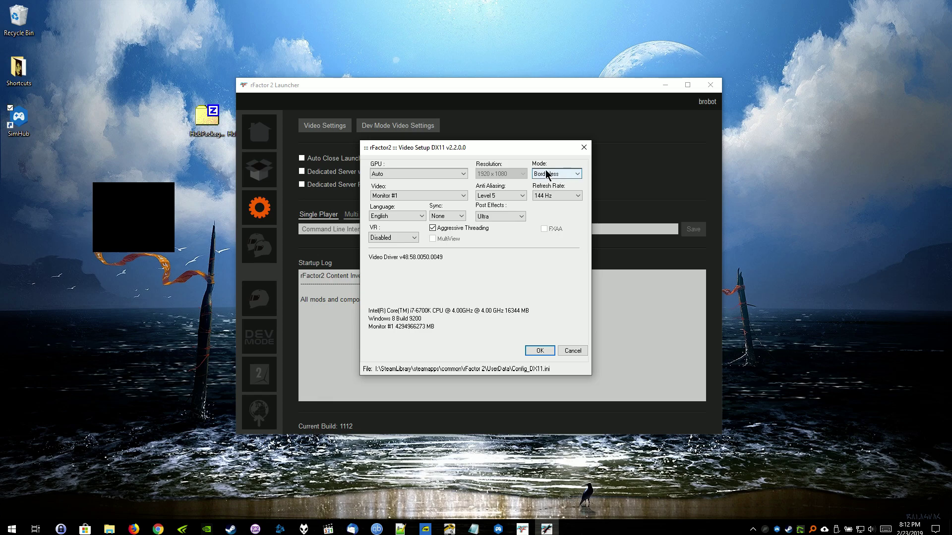
{"action": "left_click", "coordinate": [564, 174]}
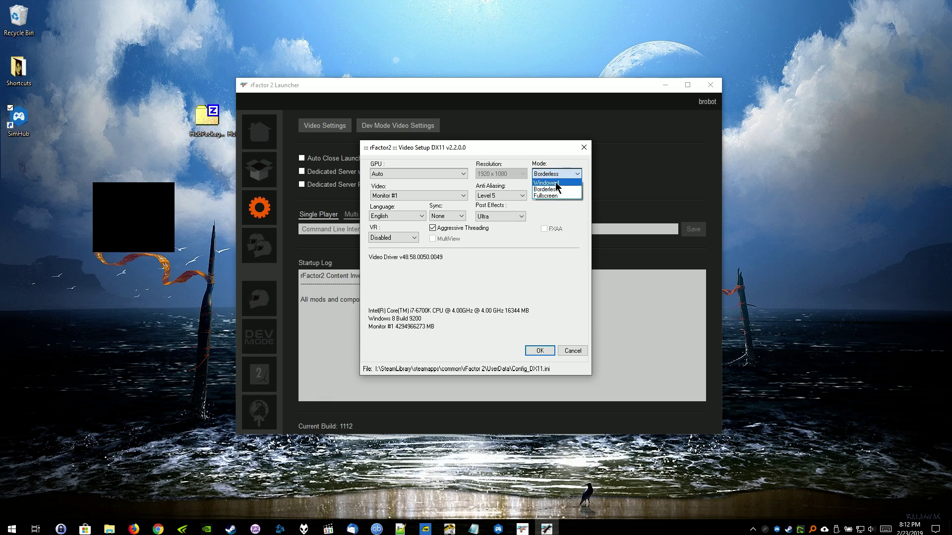
{"action": "left_click", "coordinate": [551, 190]}
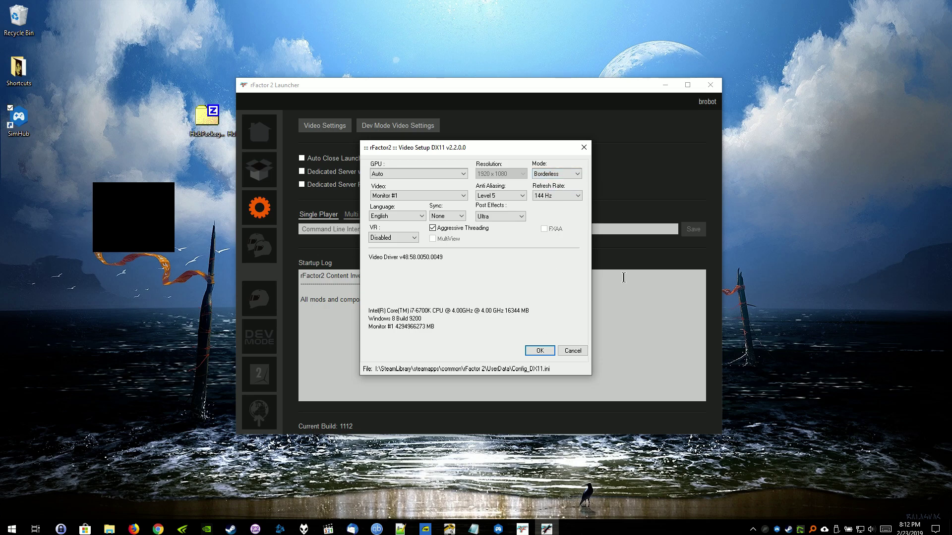
{"action": "left_click", "coordinate": [541, 351]}
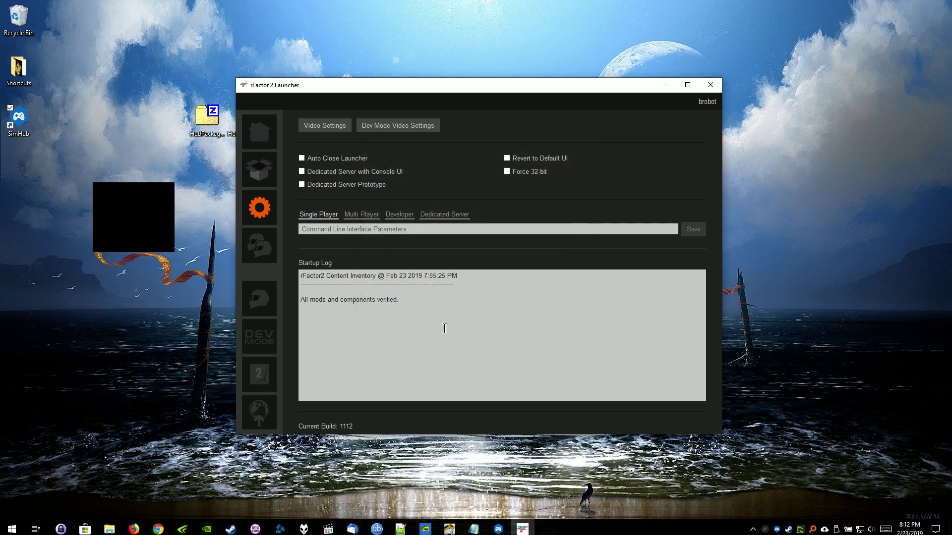
Launch the single-player game, load the Bridgehampton race weekend and move the FFB meter window over the cockpit preview.
{"action": "left_click", "coordinate": [263, 305]}
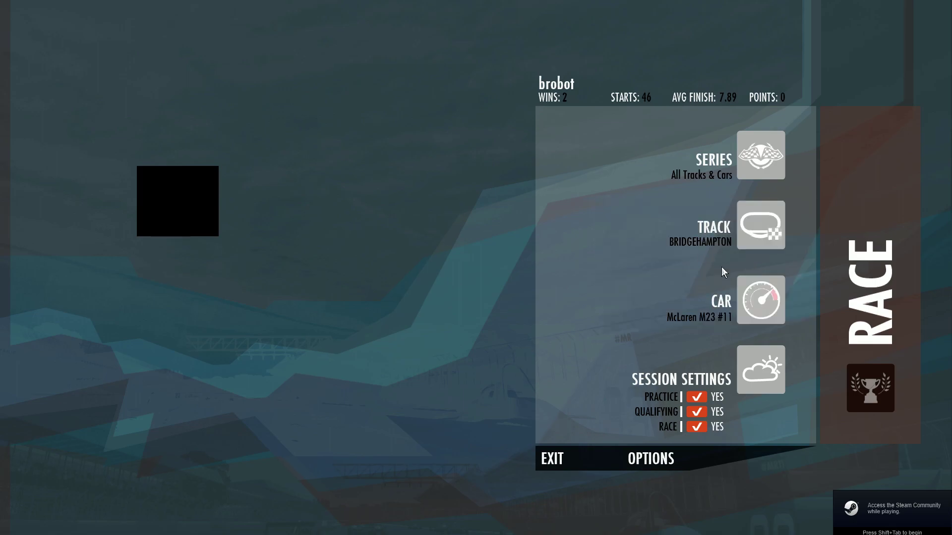
{"action": "left_click", "coordinate": [863, 269]}
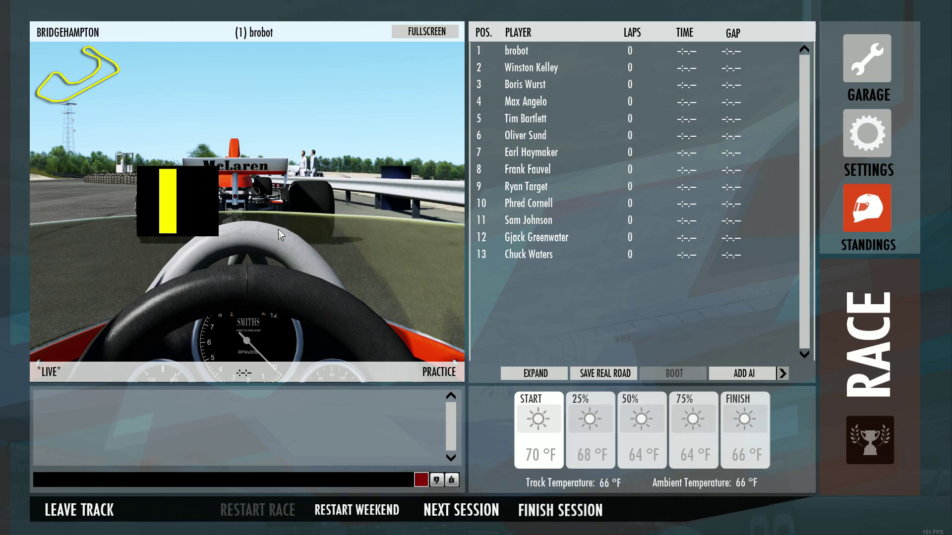
{"action": "left_click_drag", "start_coordinate": [163, 203], "coordinate": [283, 246]}
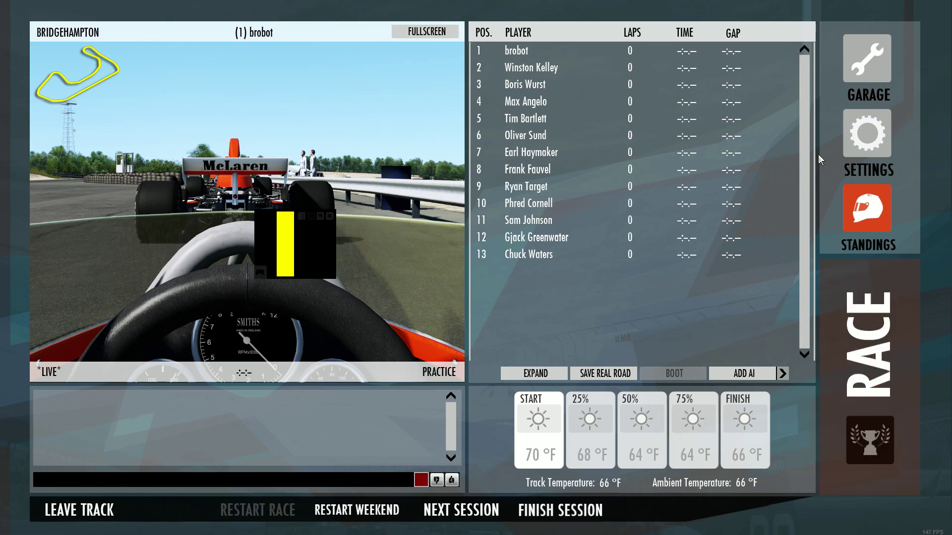
After viewing the control settings, enter the cockpit on track and place the meter window just above the tire display.
{"action": "left_click", "coordinate": [865, 136]}
{"action": "left_click", "coordinate": [591, 32]}
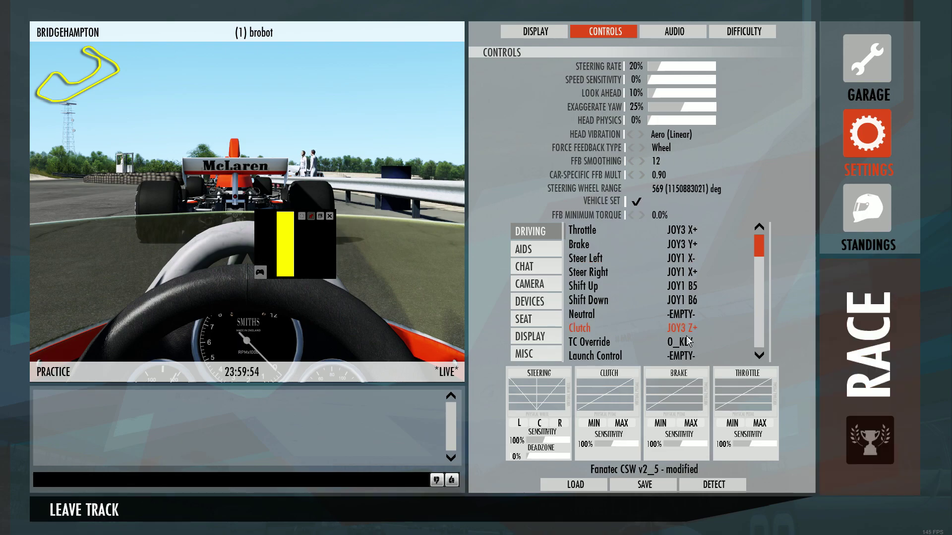
{"action": "left_click", "coordinate": [860, 323]}
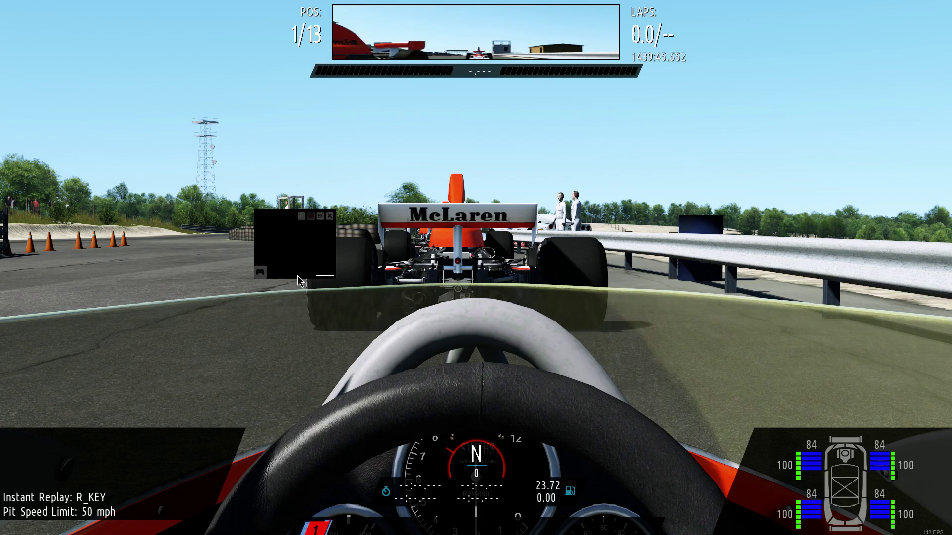
{"action": "left_click_drag", "start_coordinate": [293, 246], "coordinate": [900, 389]}
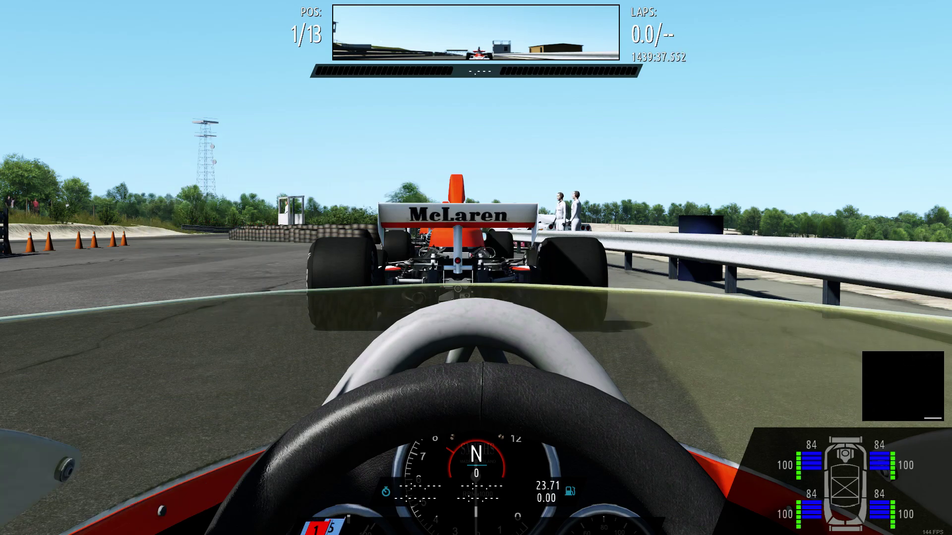
Test-drive the car in practice with the meter overlaid, return to the session screen and leave the track.
{"action": "key", "text": "shift"}
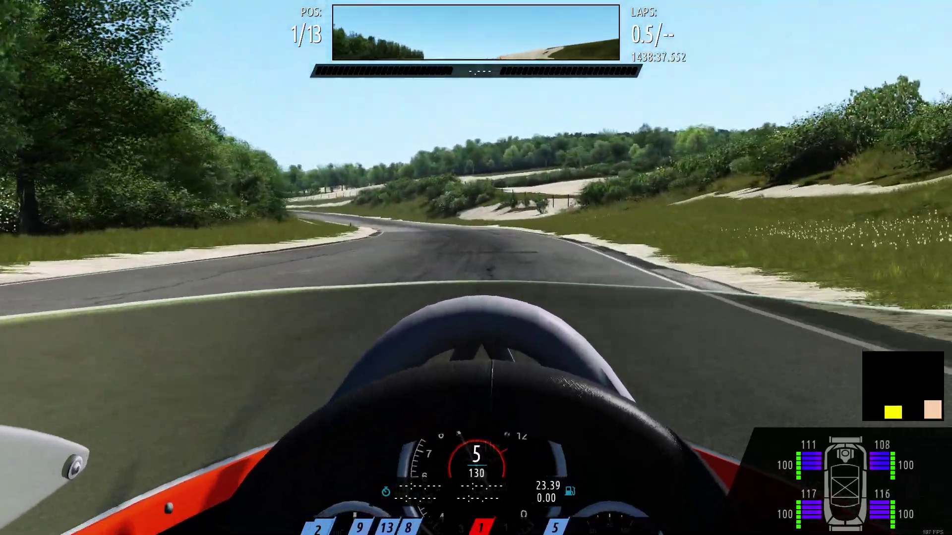
{"action": "key", "text": "Escape"}
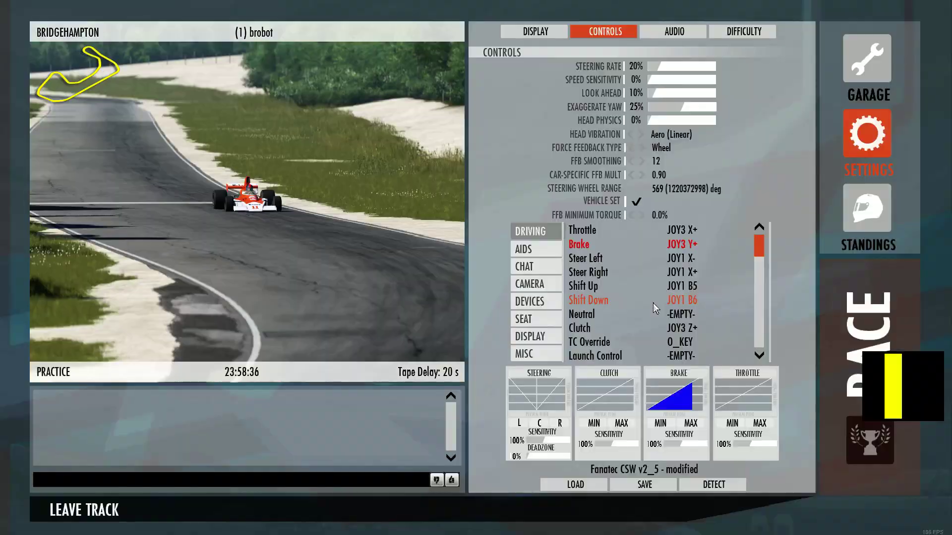
{"action": "left_click", "coordinate": [92, 508]}
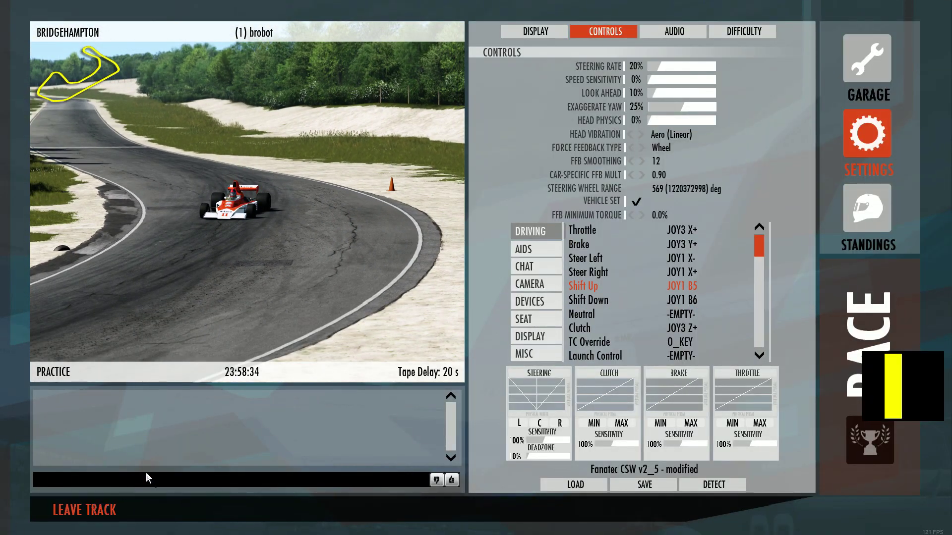